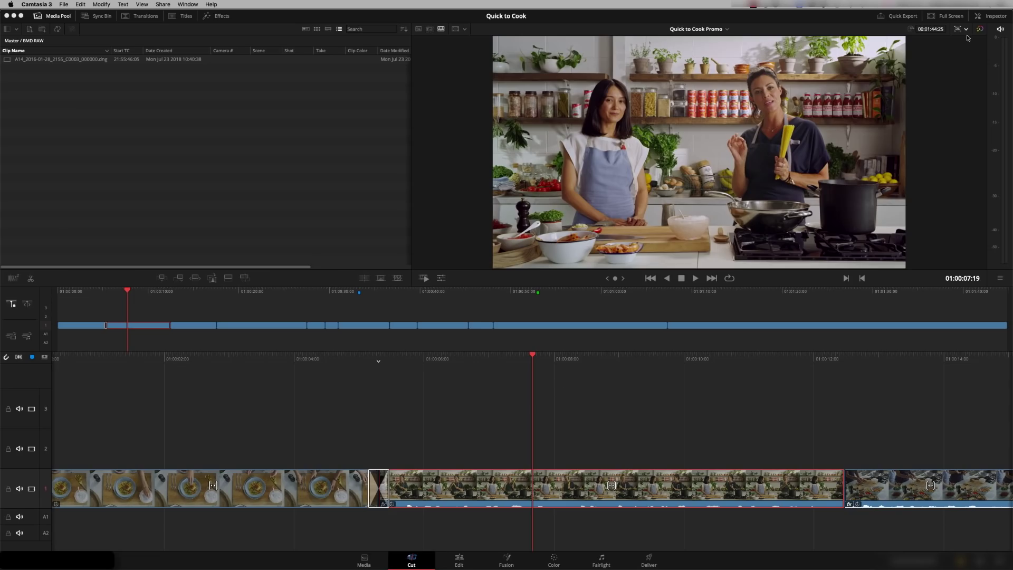
# - Open the Inspector for the selected kitchen clip's video properties, and try a zoom change before resetting it
pyautogui.click(985, 17)
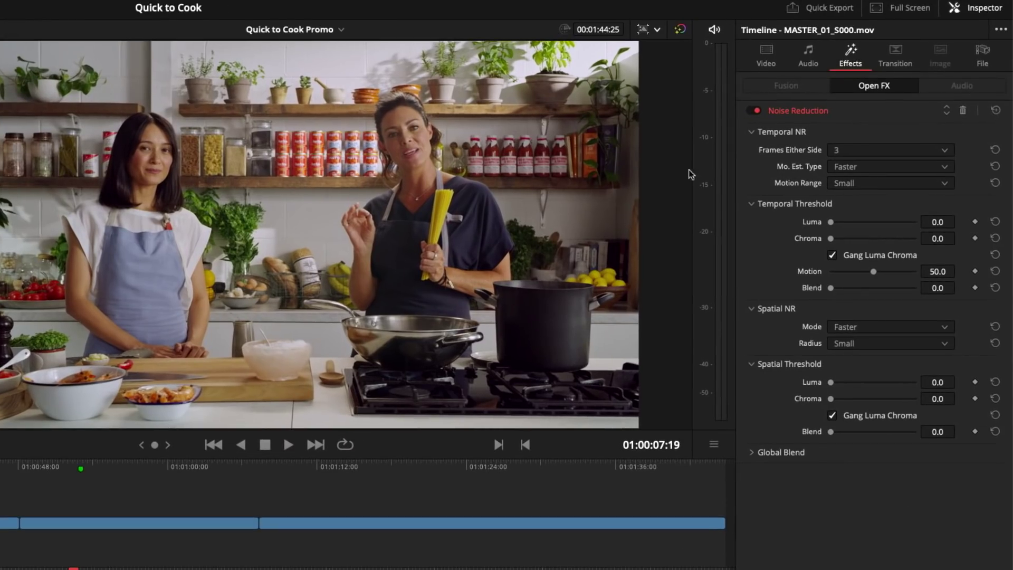
pyautogui.click(763, 57)
pyautogui.click(808, 55)
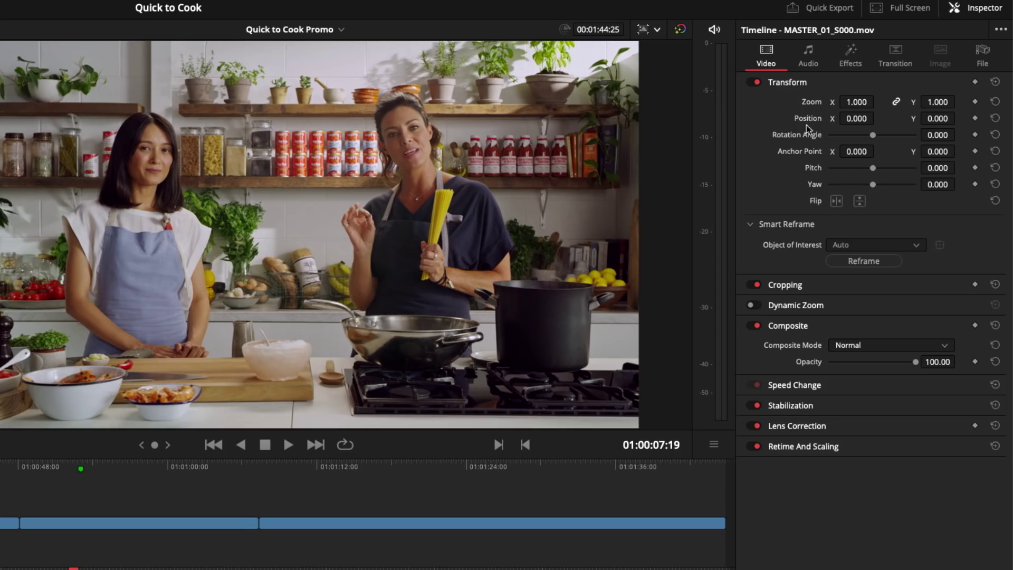
pyautogui.moveTo(856, 102); pyautogui.dragTo(868, 102)
pyautogui.click(995, 102)
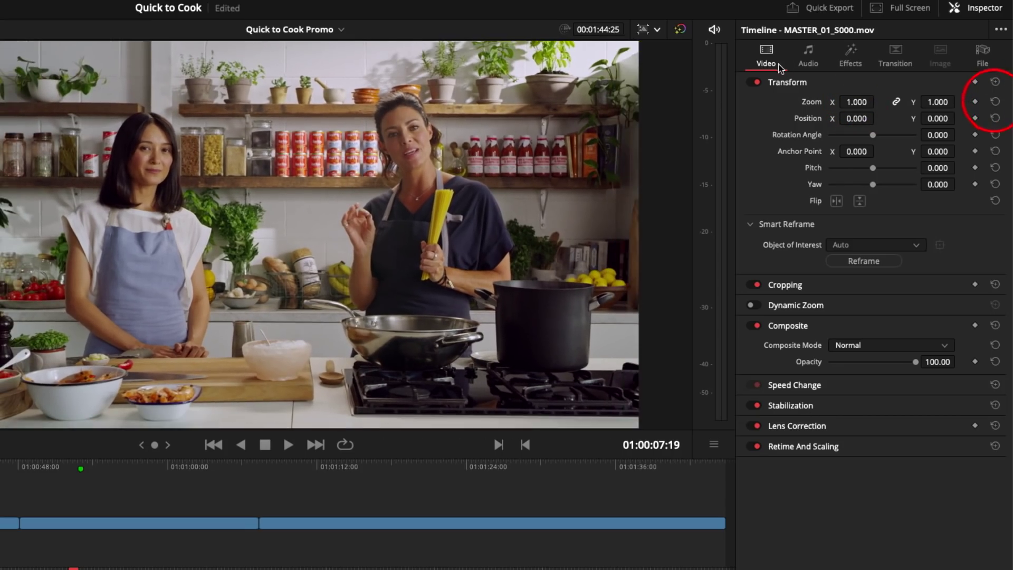
# - Examine the kitchen clip's audio, effects and transition properties in the Inspector
pyautogui.click(808, 57)
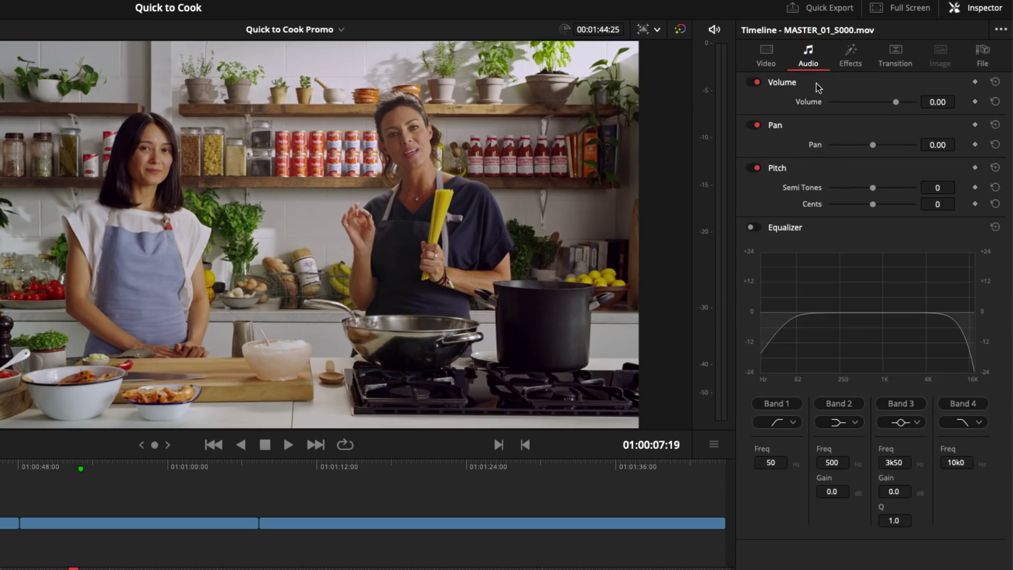
pyautogui.click(851, 65)
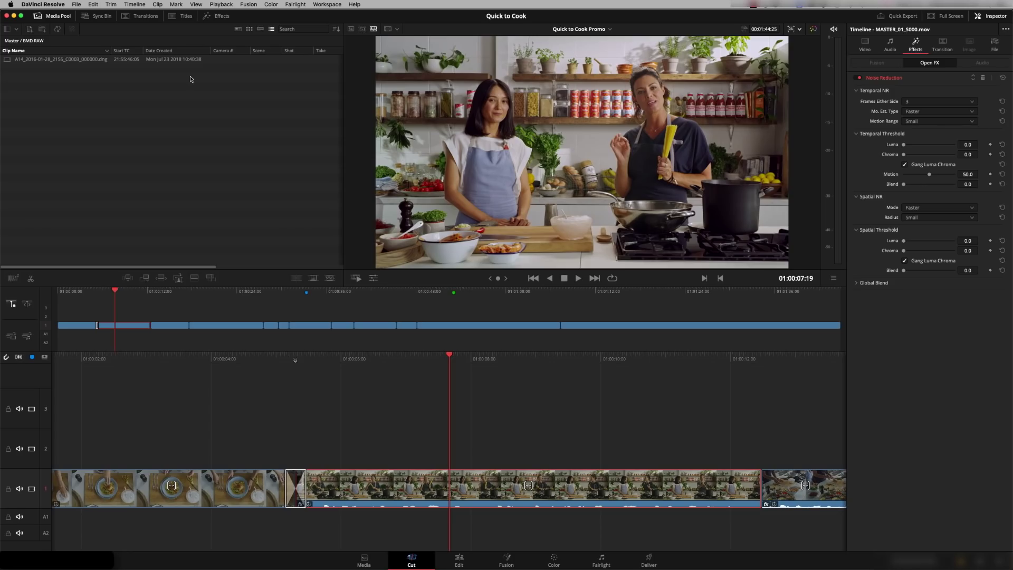
pyautogui.click(224, 17)
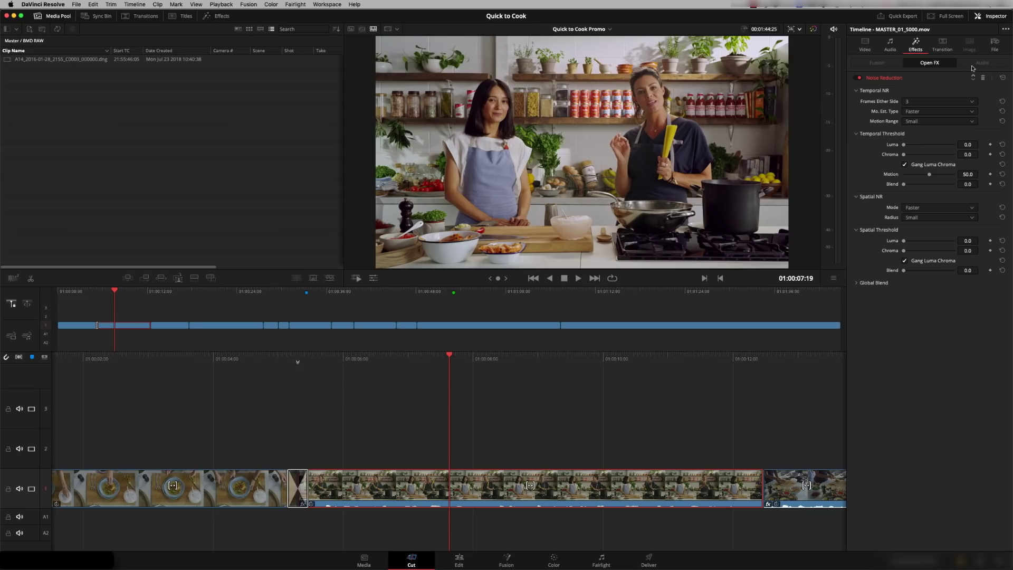
pyautogui.click(944, 45)
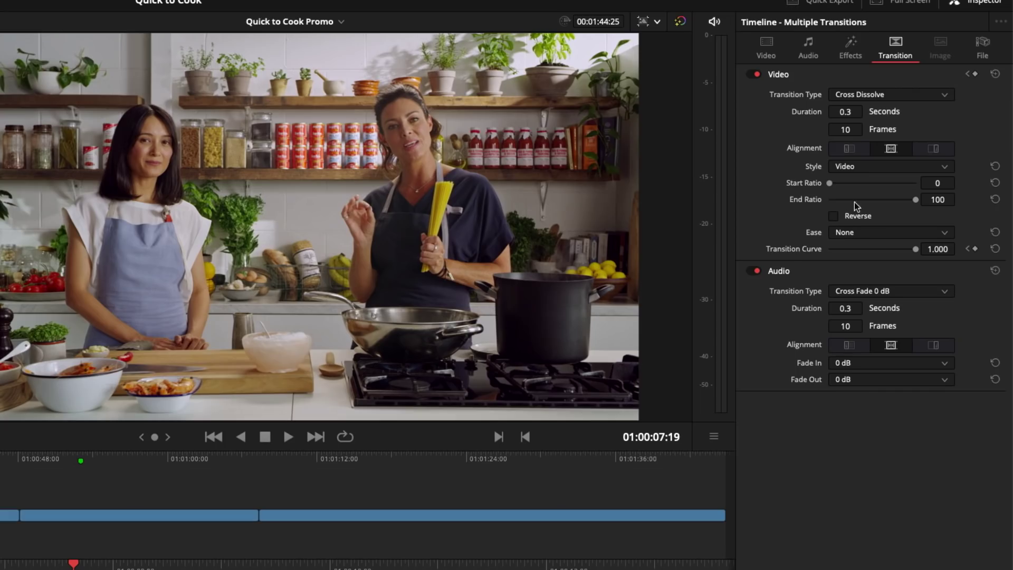
# - In the kitchen clip's file metadata, set both Take and Scene to 1
pyautogui.click(982, 49)
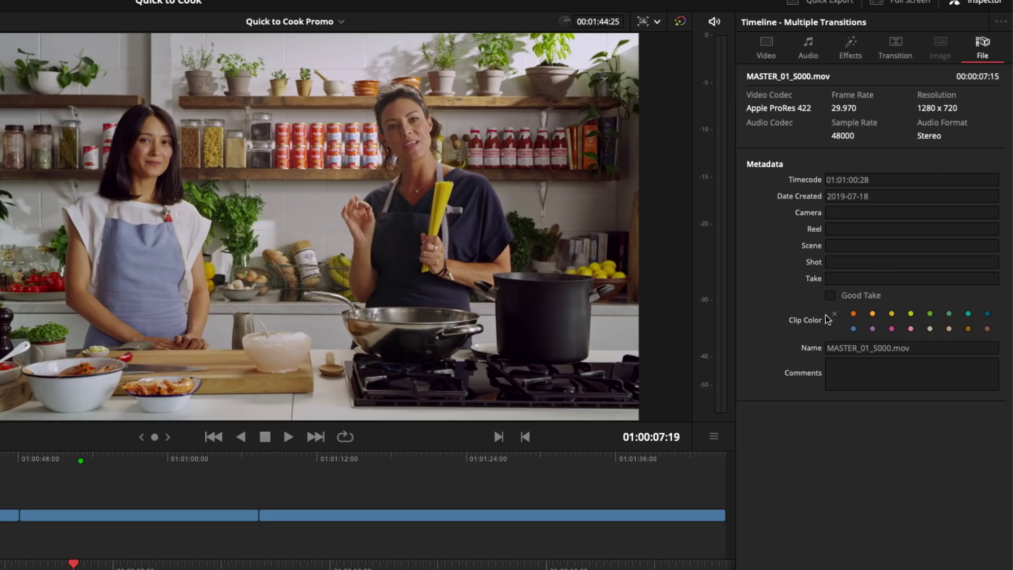
pyautogui.click(835, 278)
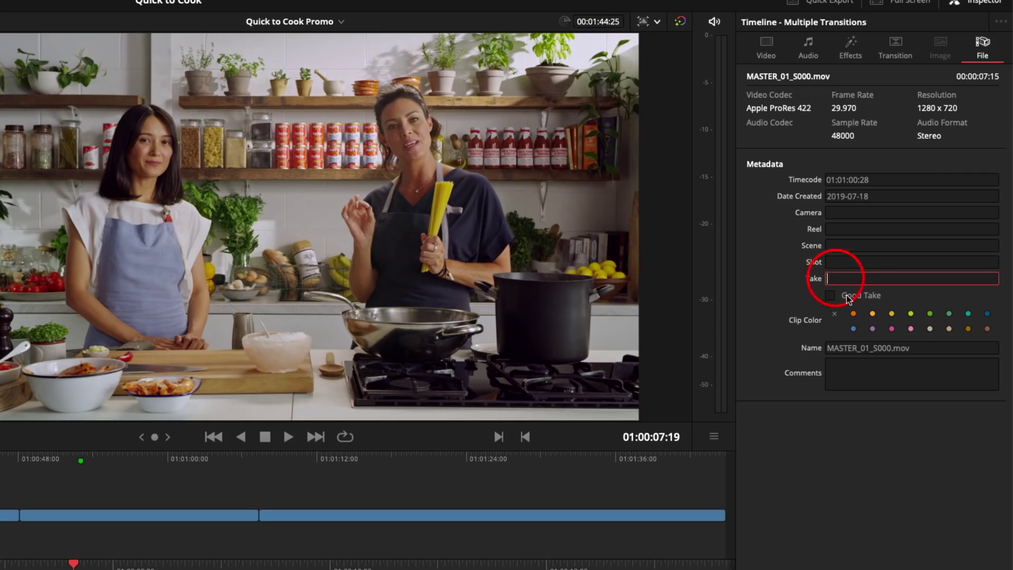
pyautogui.write('1')
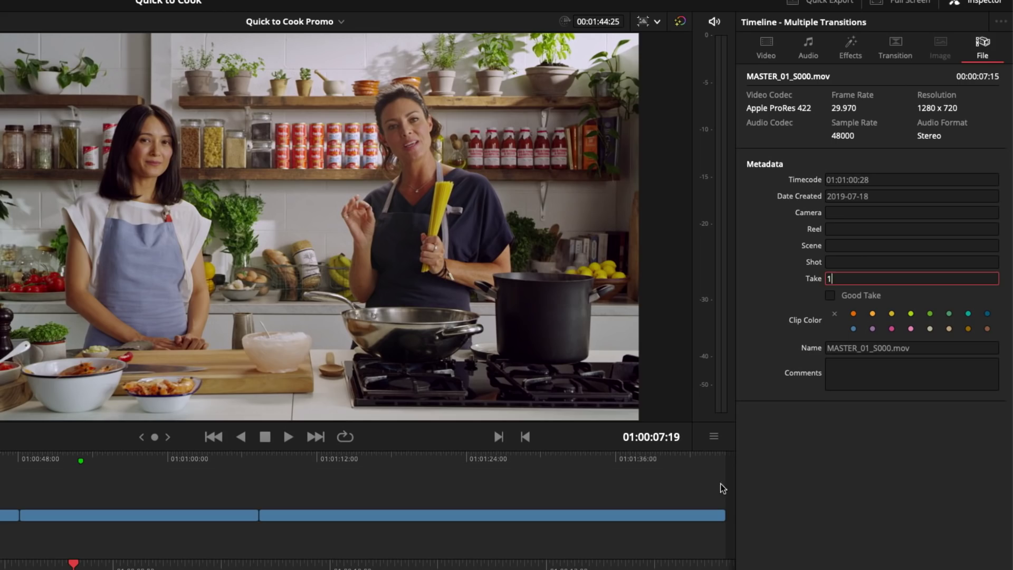
pyautogui.click(844, 247)
pyautogui.write('1')
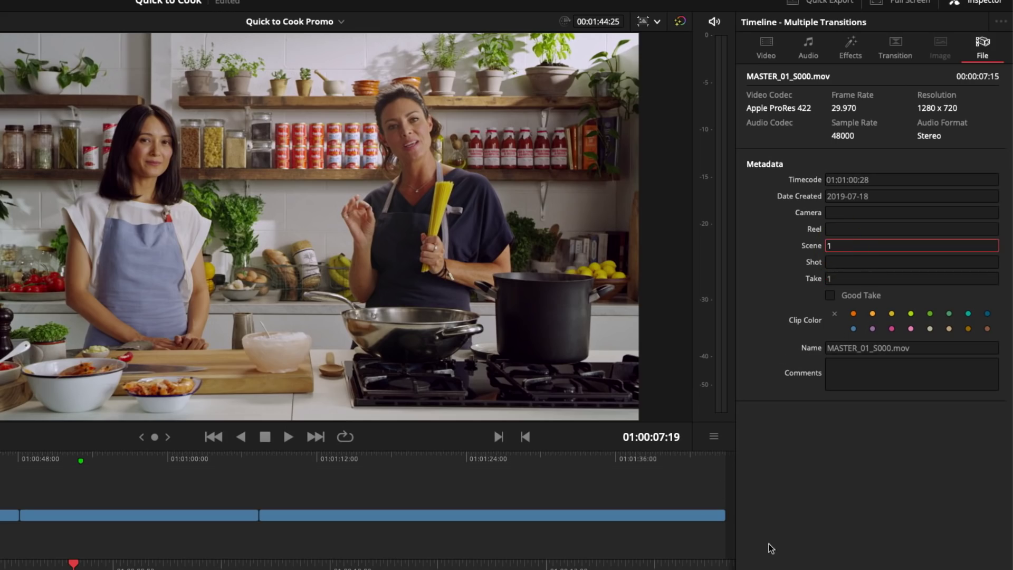
pyautogui.click(811, 474)
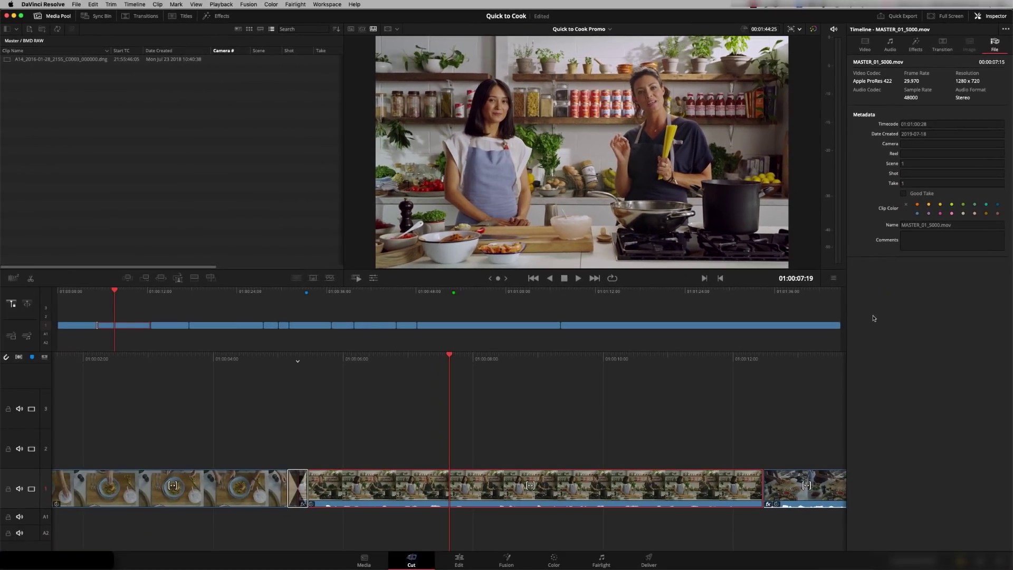
# - Set the media pool DNG clip's zoom to 1.160 and its X position to -146
pyautogui.click(890, 45)
pyautogui.click(863, 47)
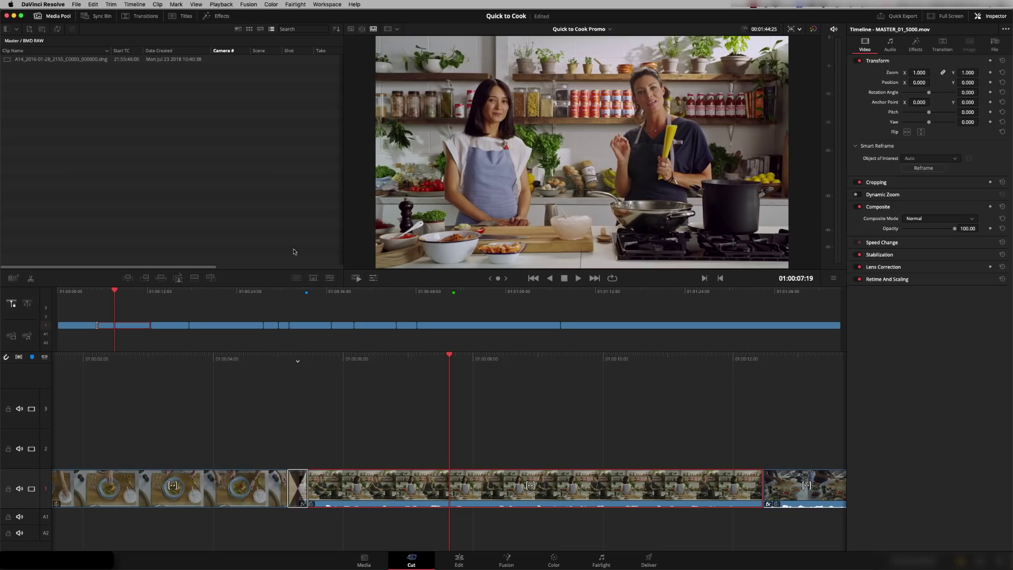
pyautogui.click(8, 59)
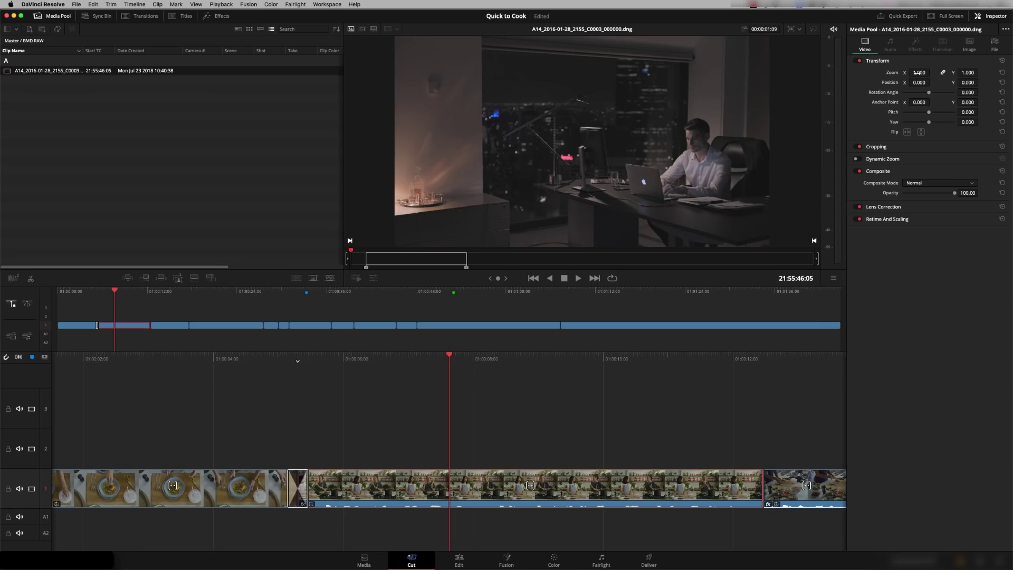
pyautogui.moveTo(919, 72); pyautogui.dragTo(932, 73)
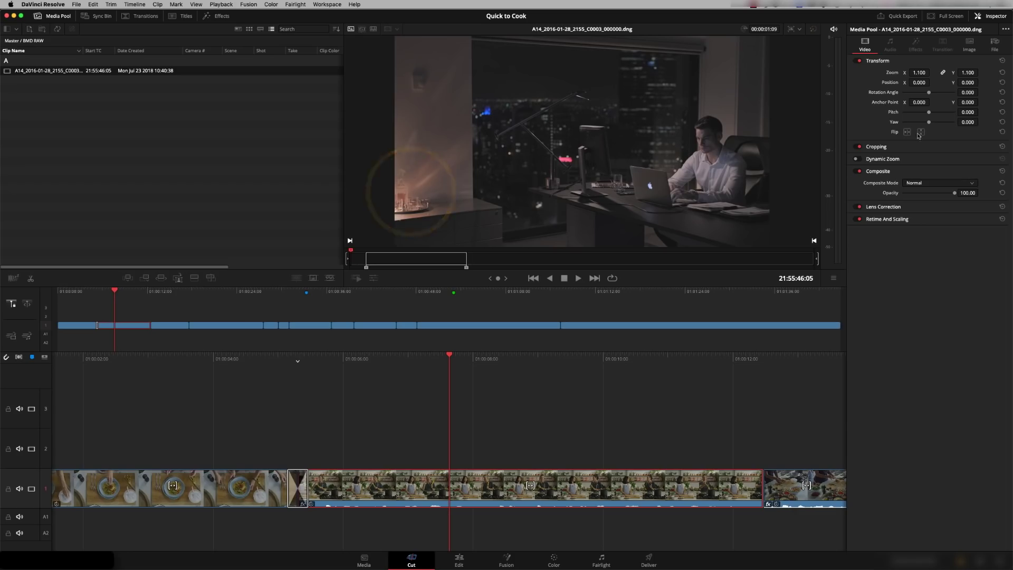
pyautogui.moveTo(918, 72)
pyautogui.mouseDown()
pyautogui.moveTo(932, 82)
pyautogui.moveTo(886, 83)
pyautogui.mouseUp()
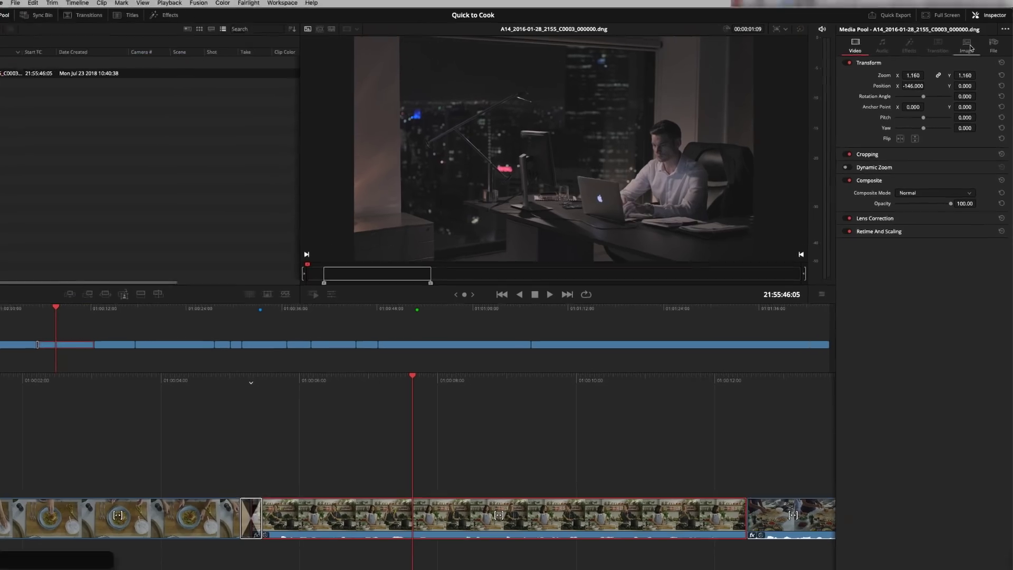
# - Set the DNG clip's CinemaDNG raw settings to decode using Clip
pyautogui.click(968, 47)
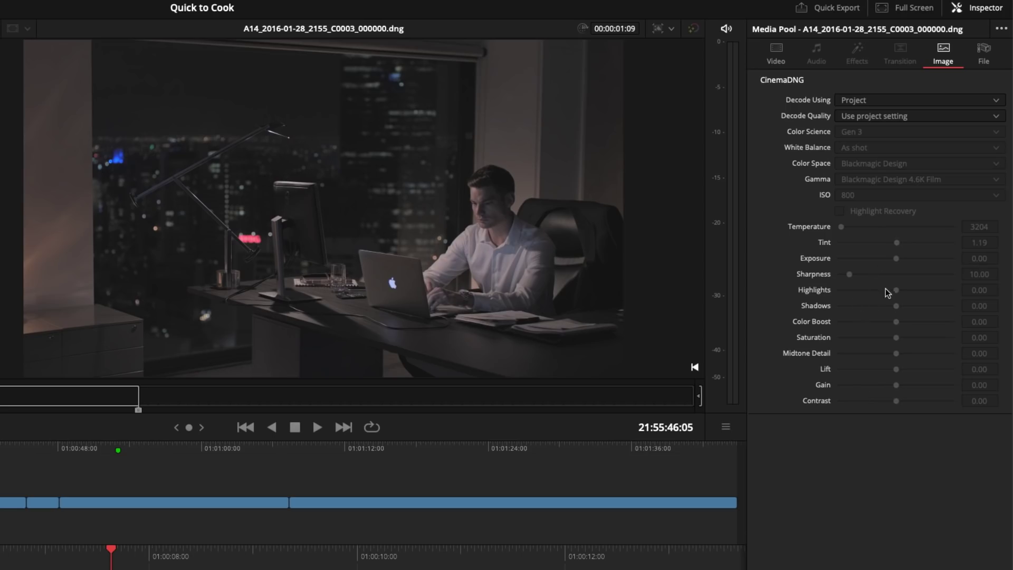
pyautogui.click(882, 103)
pyautogui.click(855, 159)
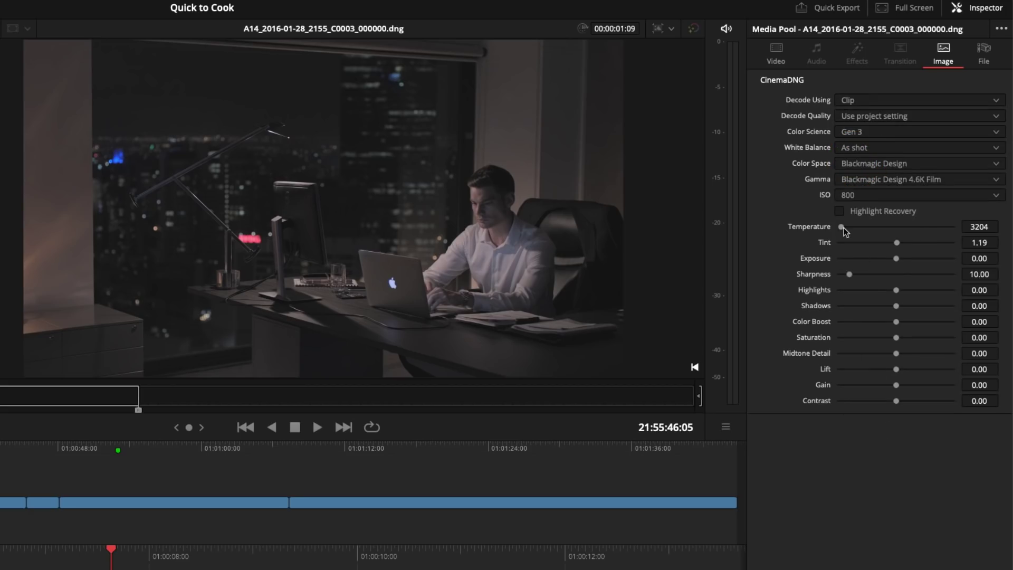
# - Raise the raw clip's exposure to 0.38, color boost to 5.40, saturation to 21.70 and contrast to 13.00
pyautogui.moveTo(898, 259); pyautogui.dragTo(902, 261)
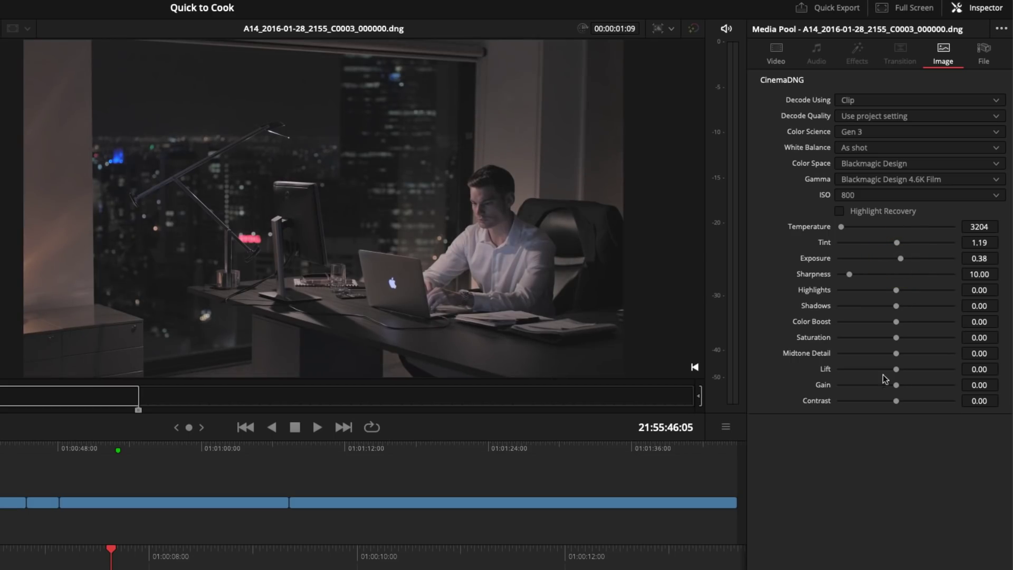
pyautogui.moveTo(896, 321); pyautogui.dragTo(911, 337)
pyautogui.moveTo(897, 401); pyautogui.dragTo(905, 402)
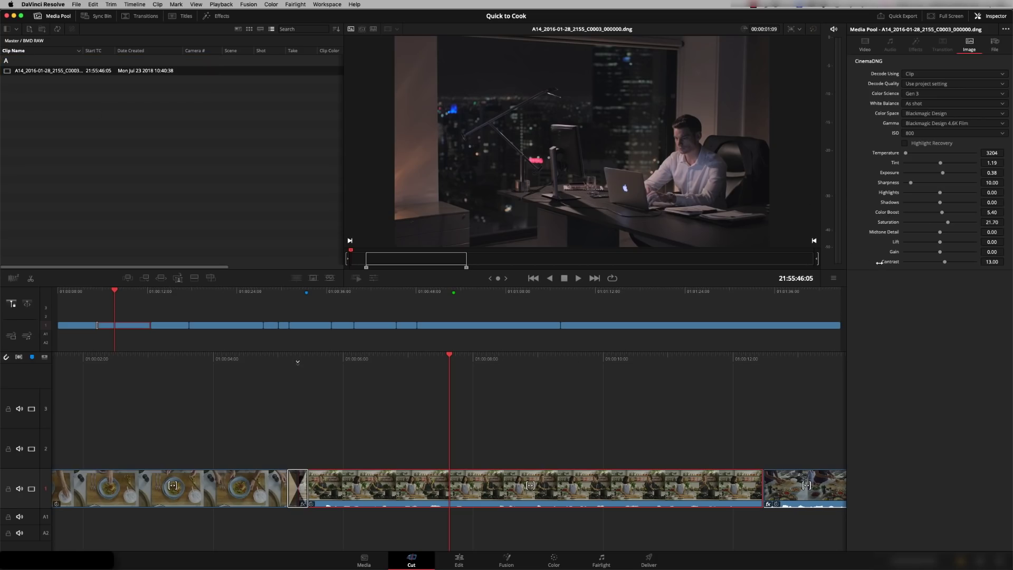
# - Move to the timeline shot at 01:00:33:05 and overlay the 1:1 social media framing guide
pyautogui.click(309, 302)
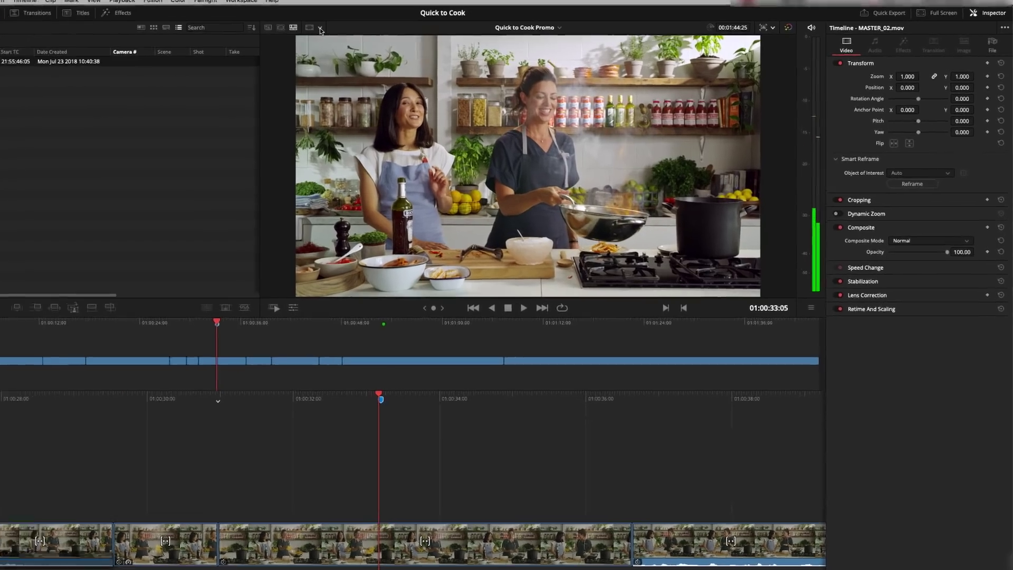
pyautogui.click(320, 30)
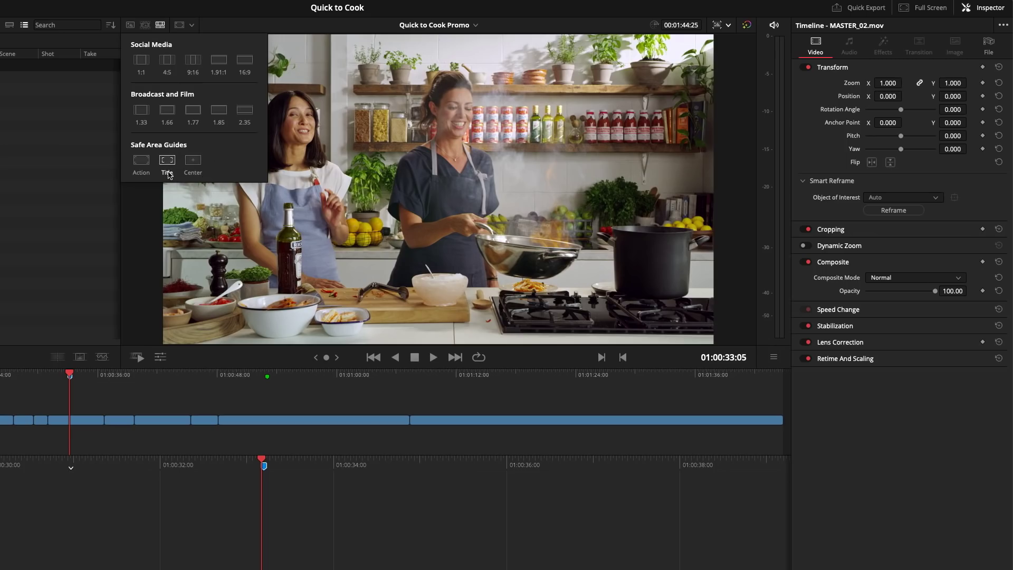
pyautogui.click(141, 60)
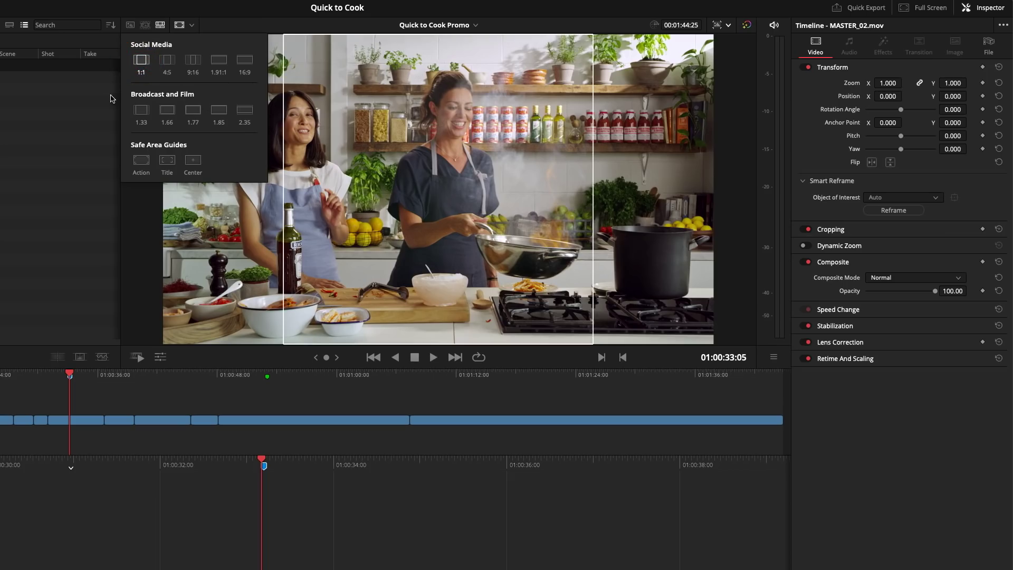
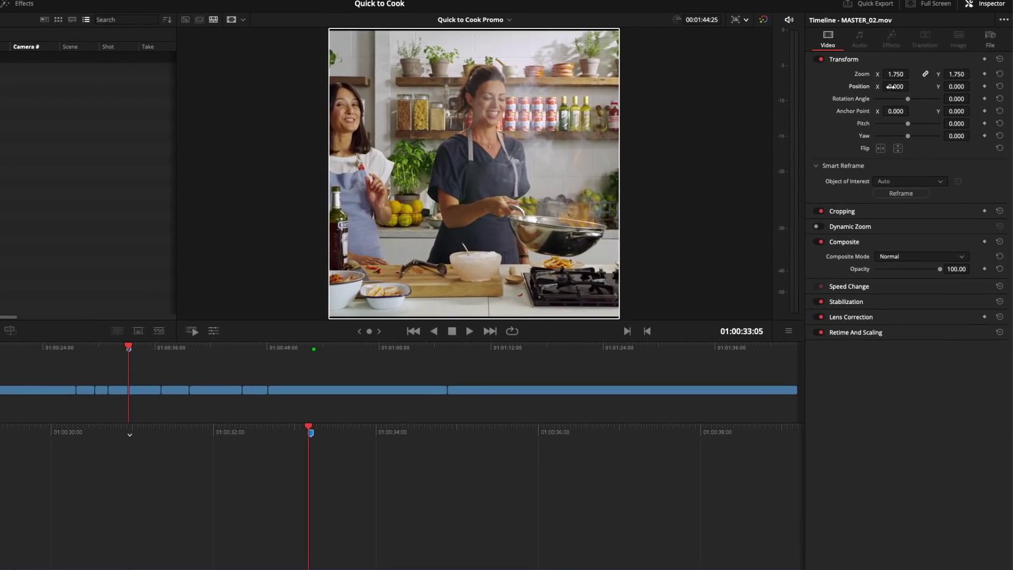
# - Reset the clip's trial X position shift and apply Smart Reframe with the object of interest on Auto
pyautogui.moveTo(891, 86); pyautogui.dragTo(972, 90)
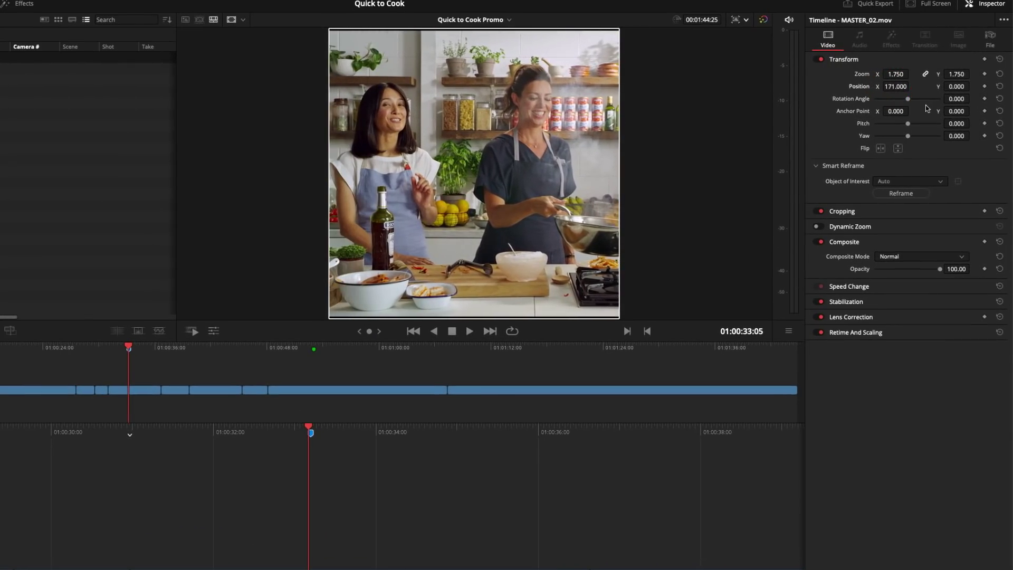
pyautogui.doubleClick(860, 86)
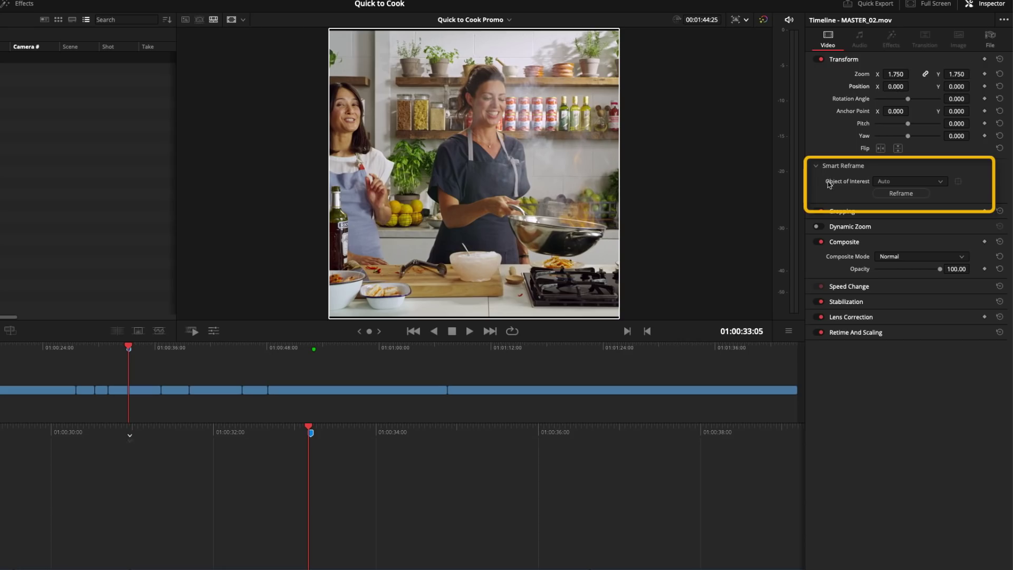
pyautogui.click(934, 183)
pyautogui.click(909, 185)
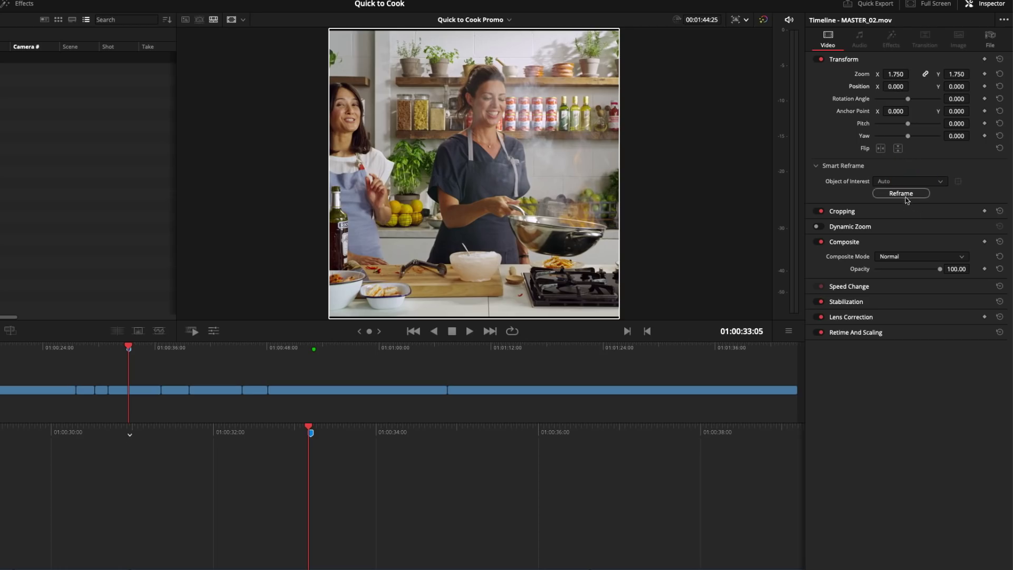
pyautogui.click(907, 195)
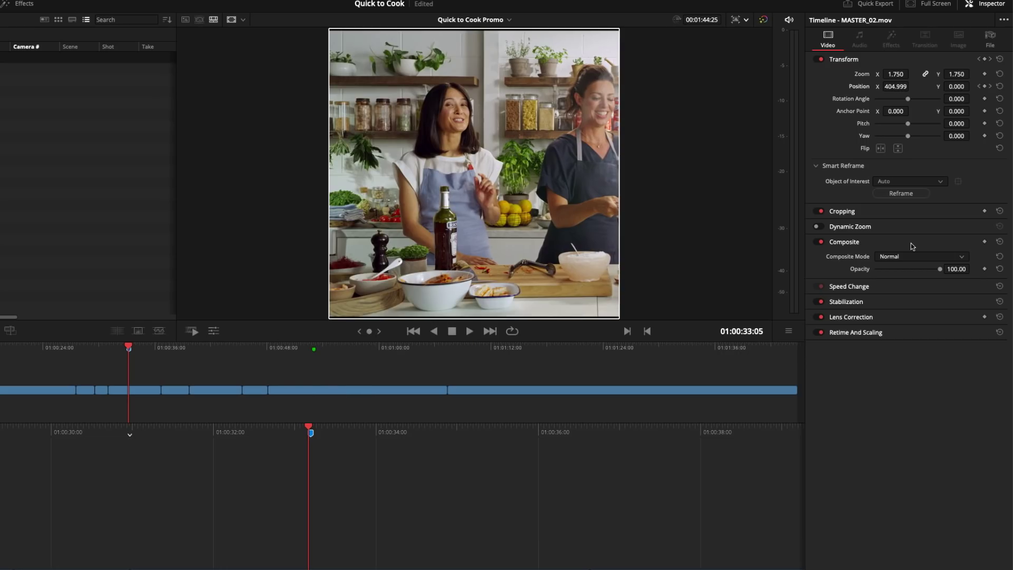
# - Play the reframed clip twice from Marker 1 at 01:00:30:29 to examine how the framing follows the cooks
pyautogui.moveTo(127, 349); pyautogui.dragTo(111, 352)
pyautogui.click(107, 348)
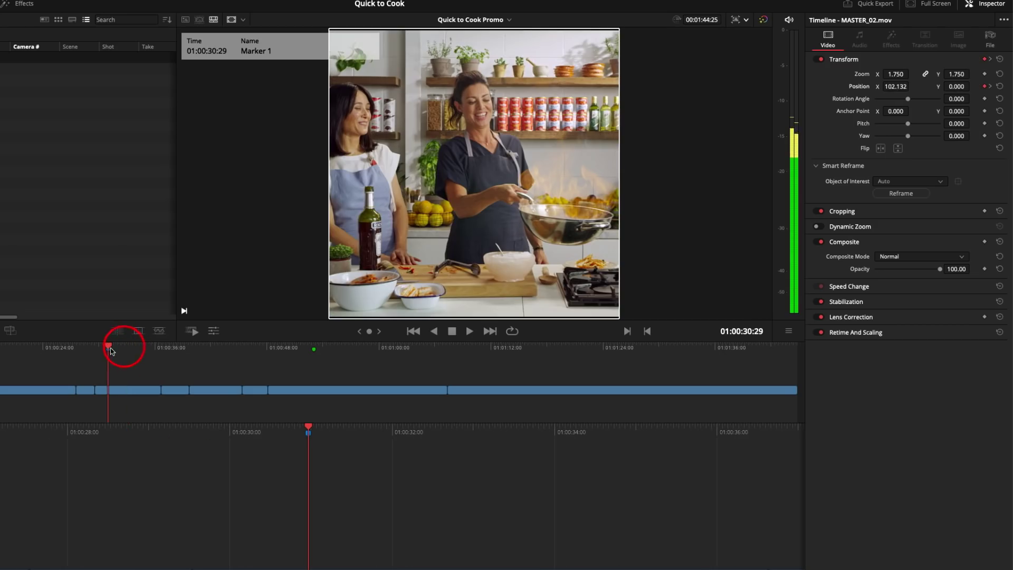
pyautogui.press('space')
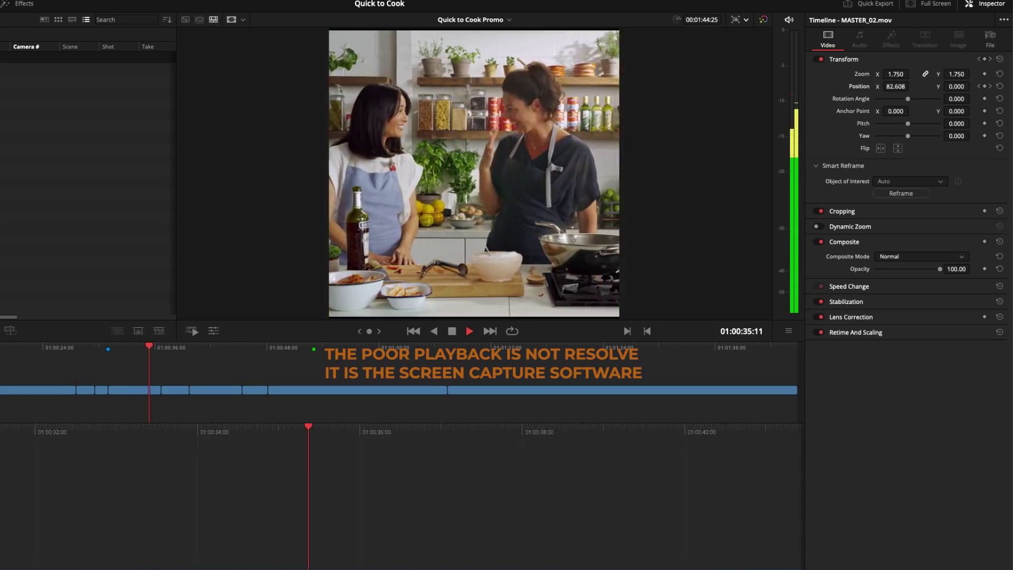
pyautogui.press('space')
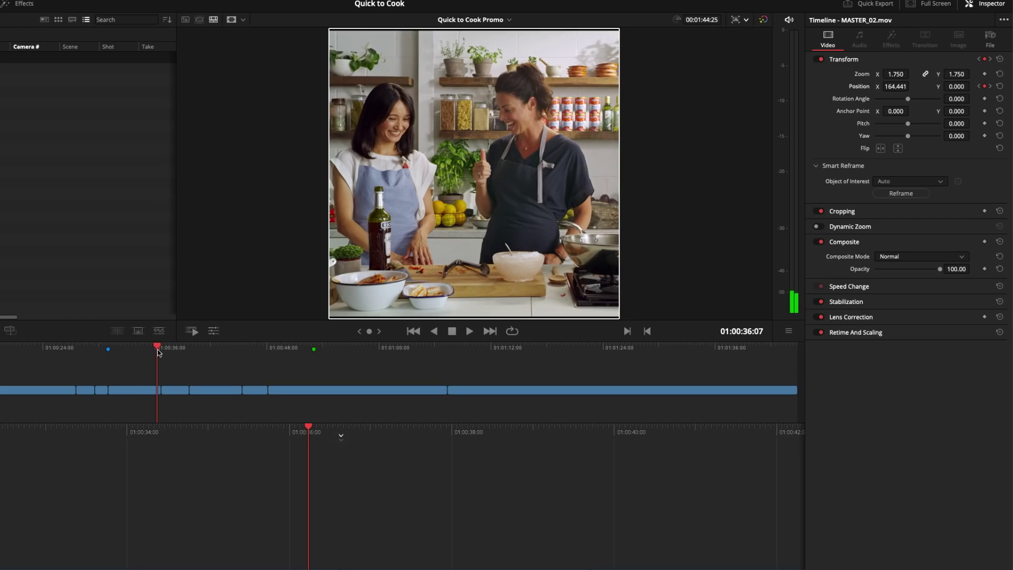
pyautogui.moveTo(158, 346); pyautogui.dragTo(108, 347)
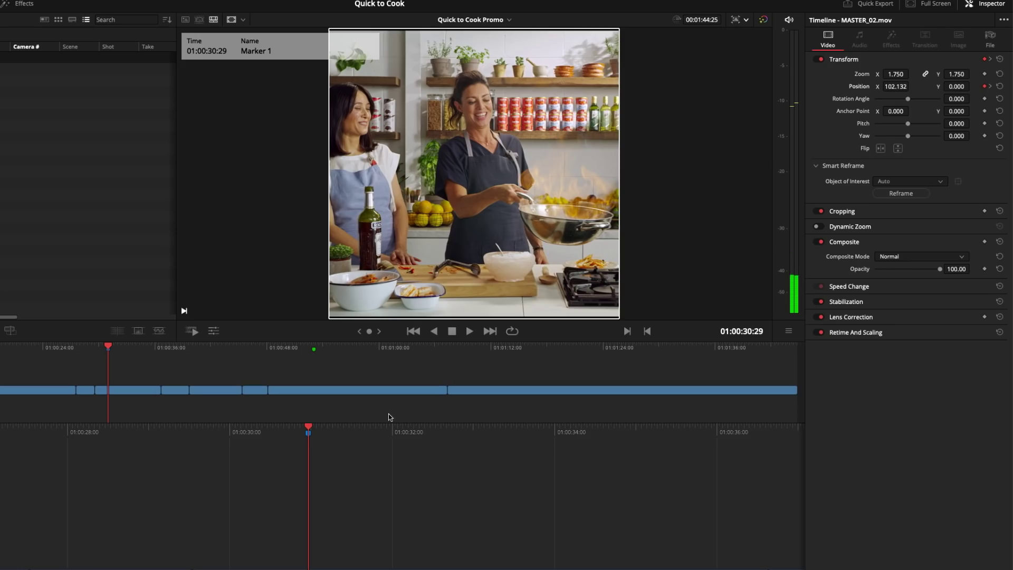
pyautogui.press('space')
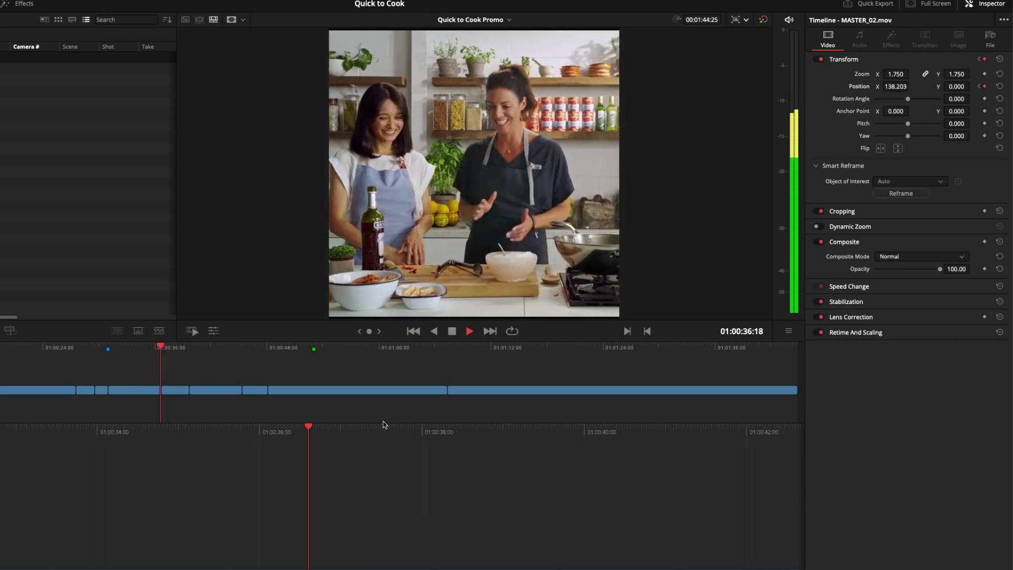
pyautogui.press('space')
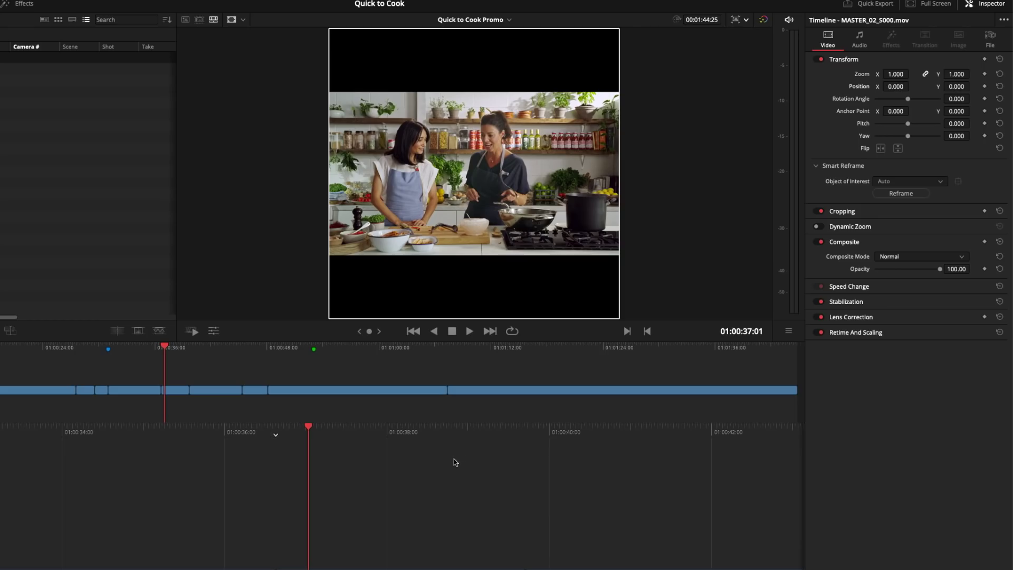
# - Return the timeline to Full HD 1920 x 1080, and remove and reset all attributes of the reframed clip MASTER_02.mov
pyautogui.click(745, 21)
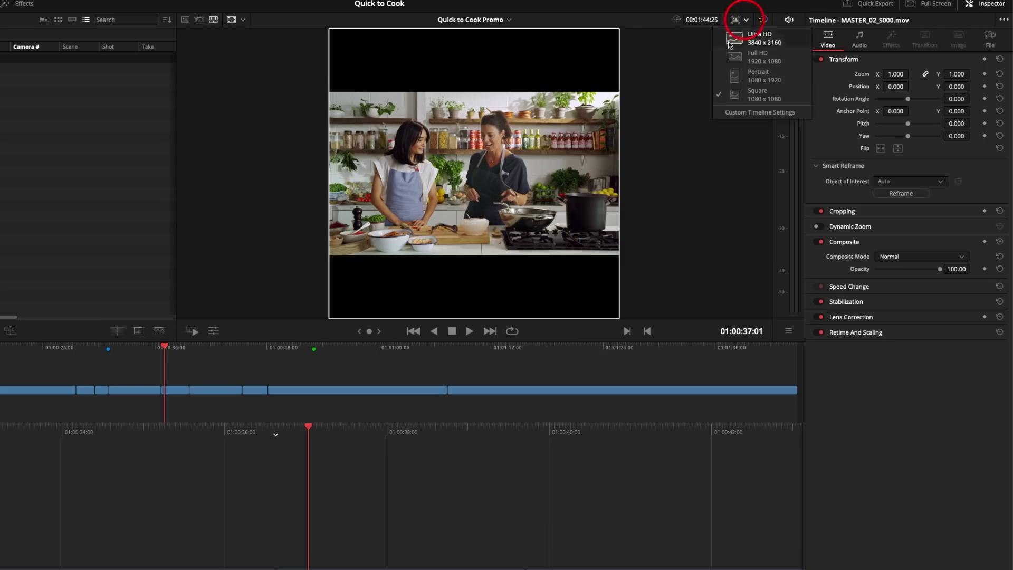
pyautogui.click(746, 58)
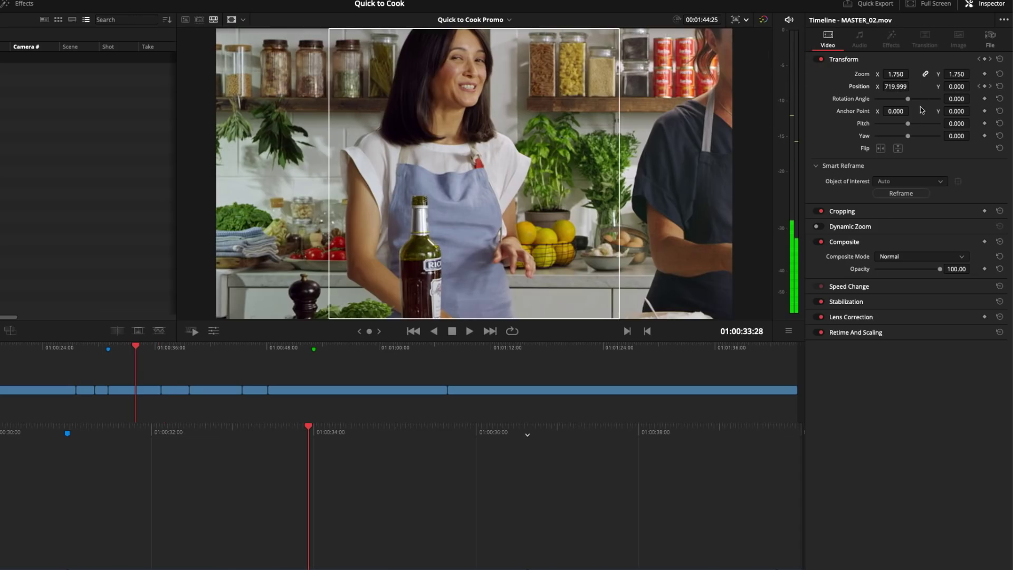
pyautogui.click(1004, 19)
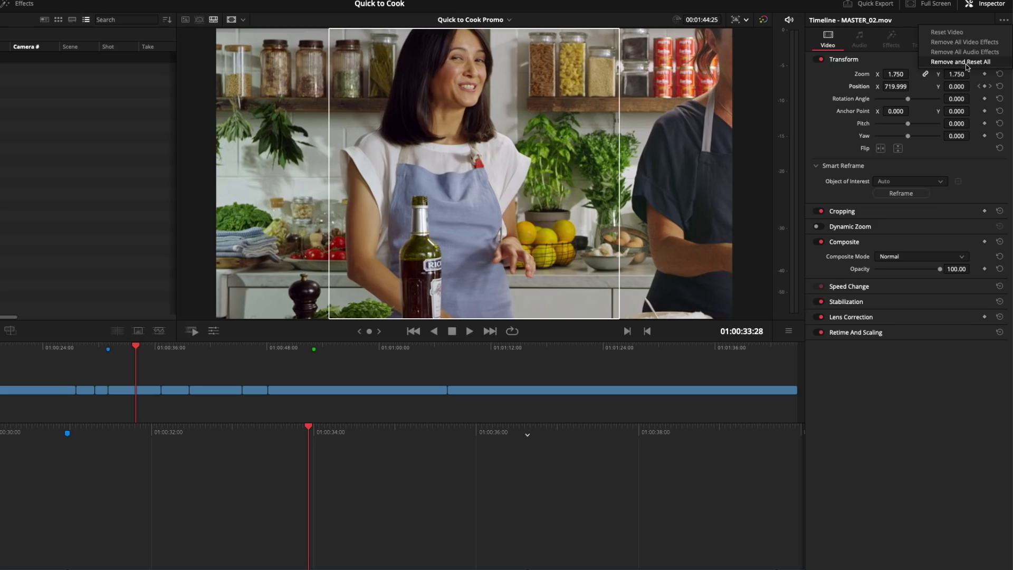
pyautogui.click(970, 43)
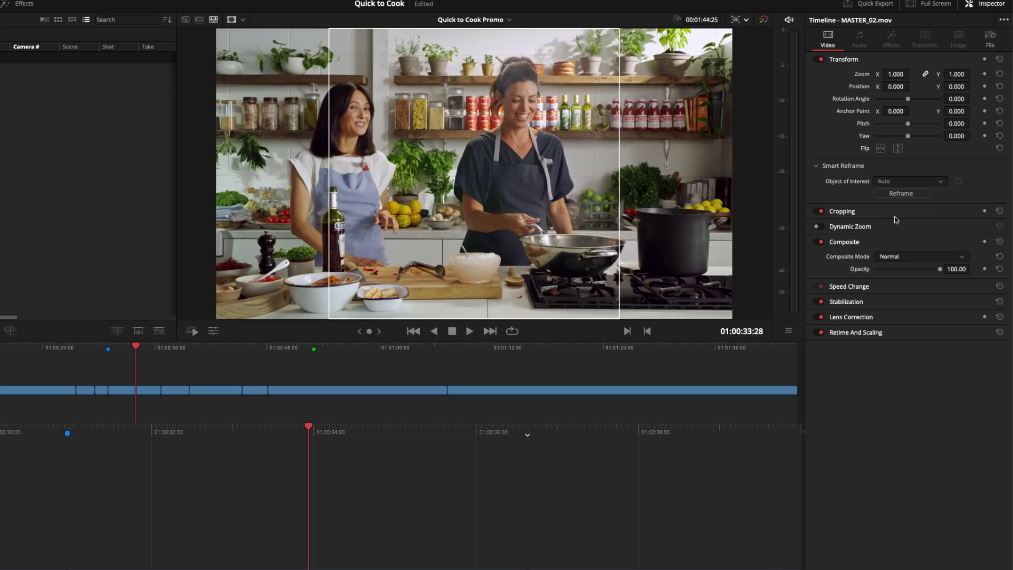
# - Remove the 1:1 social media framing guide from the viewer
pyautogui.click(235, 20)
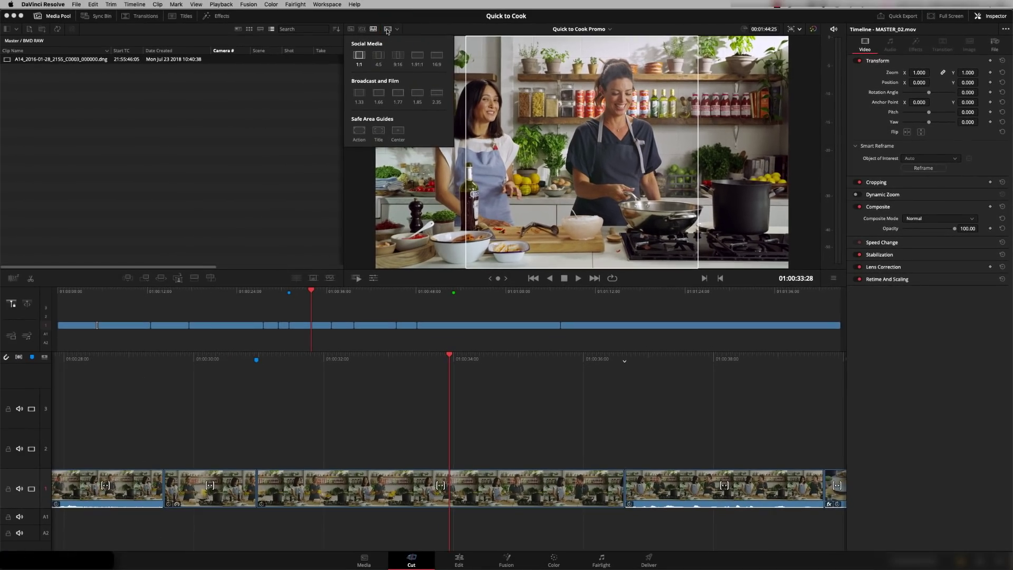
pyautogui.click(387, 30)
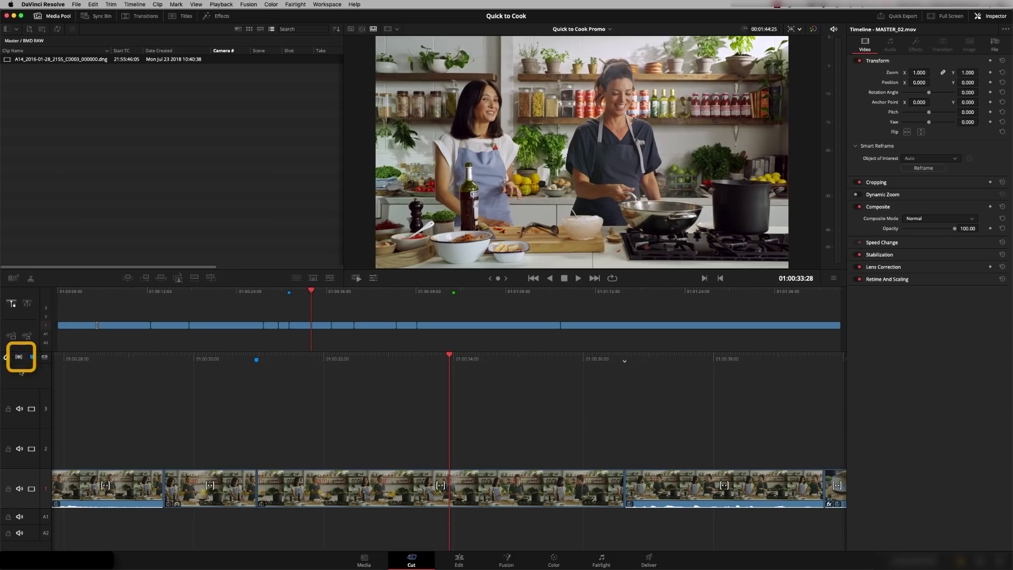
# - Play around 01:01:09 on the timeline, stop, and ripple-trim the start of the final MASTER_02.mov clip by about 84 frames
pyautogui.click(560, 297)
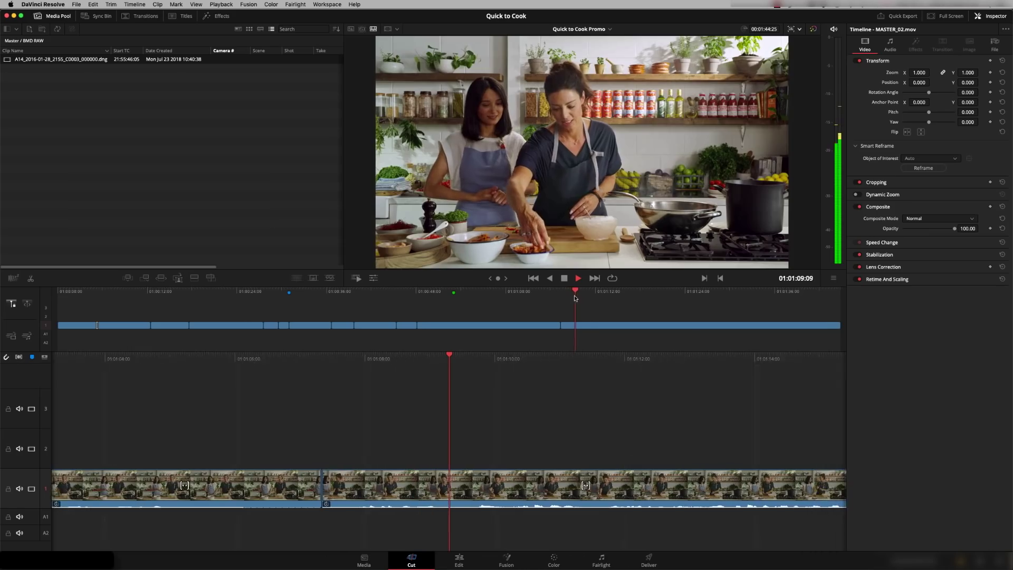
pyautogui.press('space')
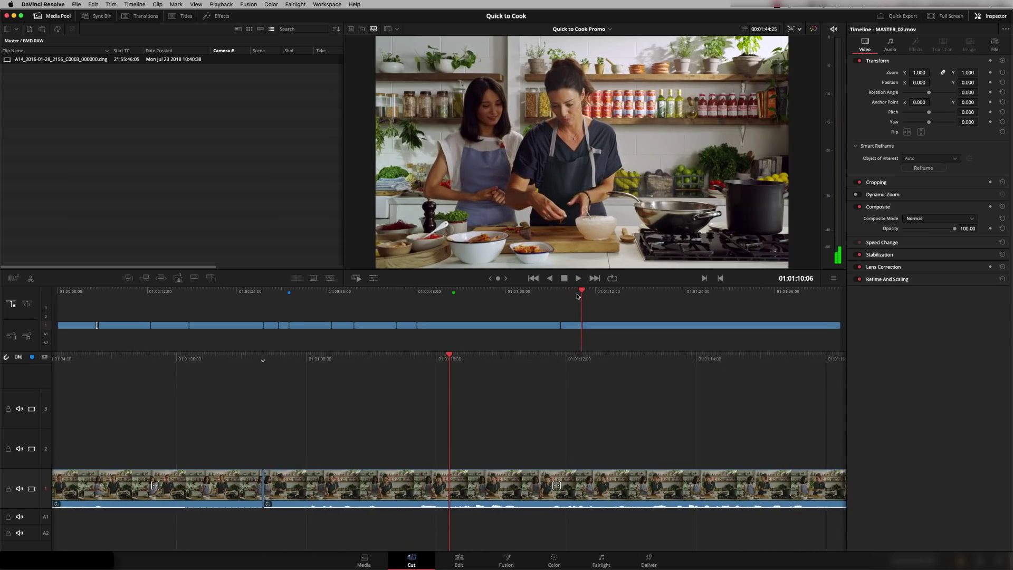
pyautogui.click(268, 488)
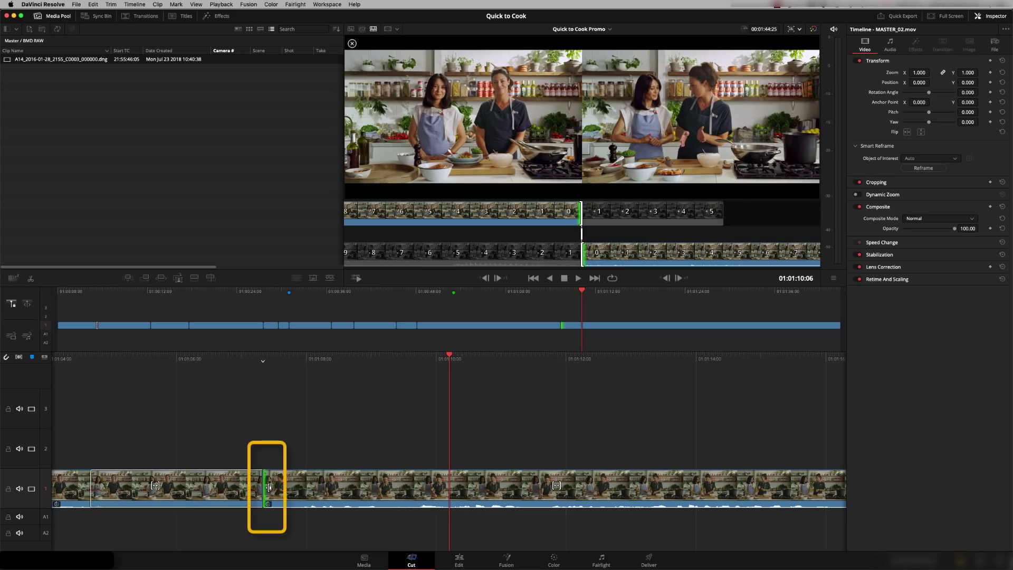
pyautogui.moveTo(270, 487); pyautogui.dragTo(457, 476)
# - Play around the trimmed edit point to review the cut, and exit the trim editor
pyautogui.click(421, 355)
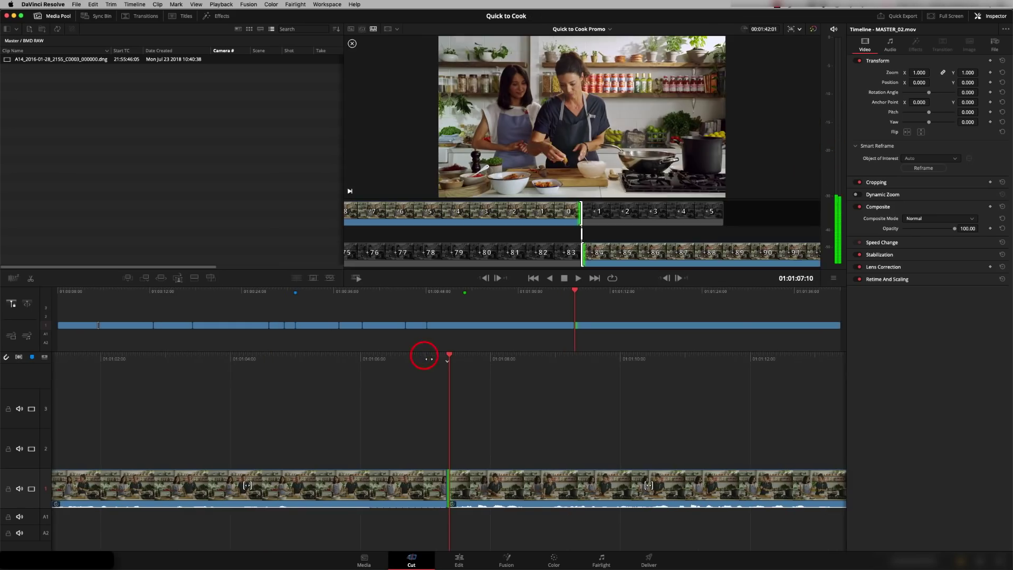
pyautogui.press('/')
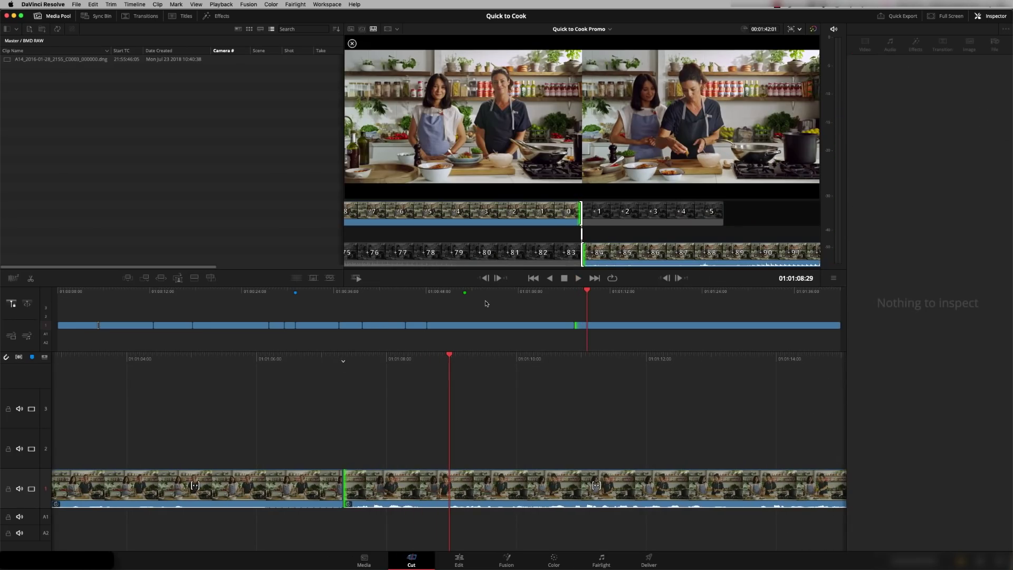
pyautogui.click(459, 481)
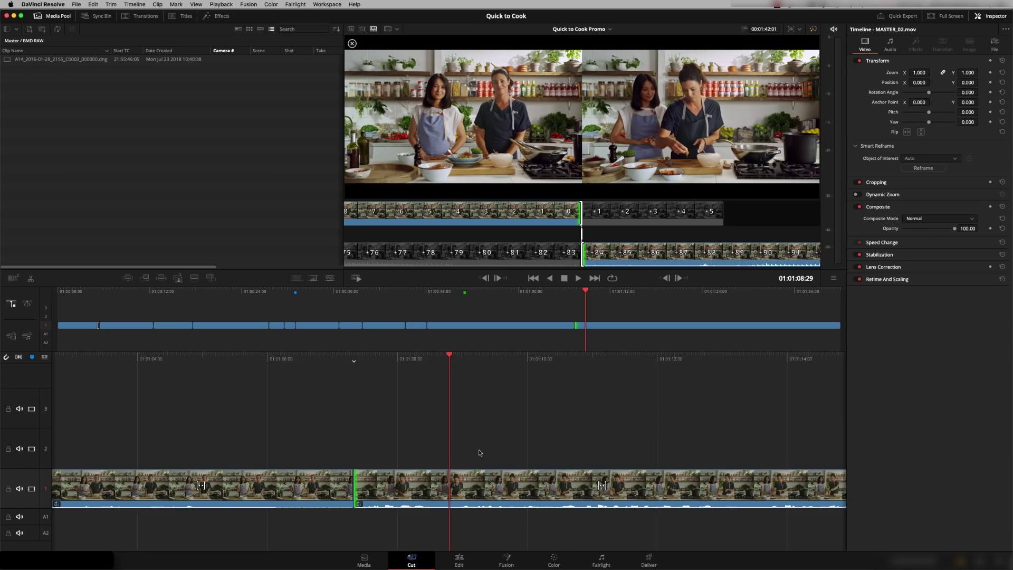
pyautogui.click(476, 427)
# - Go to 01:00:50:04 and browse the video transitions and effects libraries, including Oval Iris and Binoculars
pyautogui.click(443, 293)
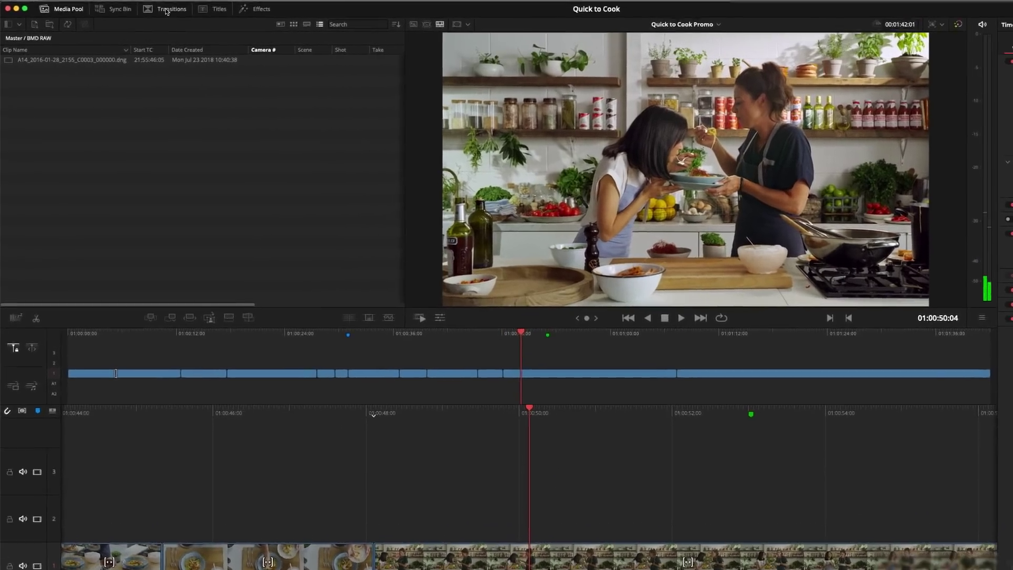
pyautogui.click(143, 17)
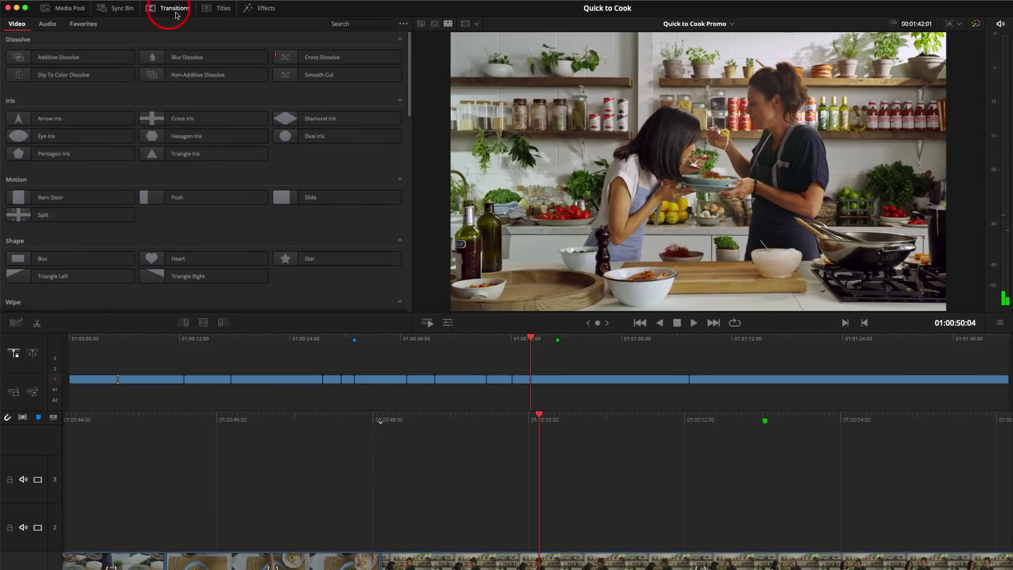
pyautogui.click(306, 136)
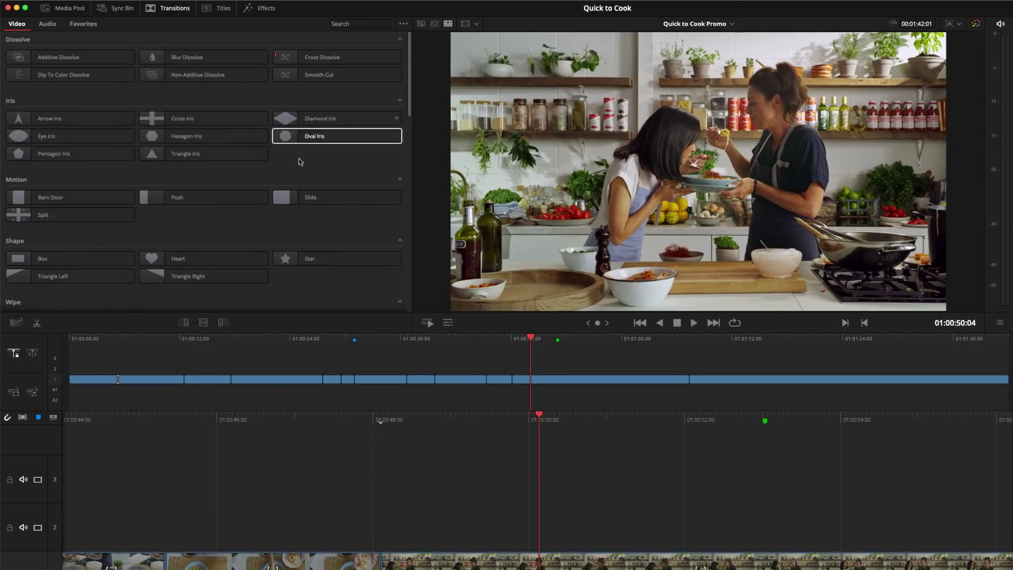
pyautogui.click(262, 8)
pyautogui.click(42, 105)
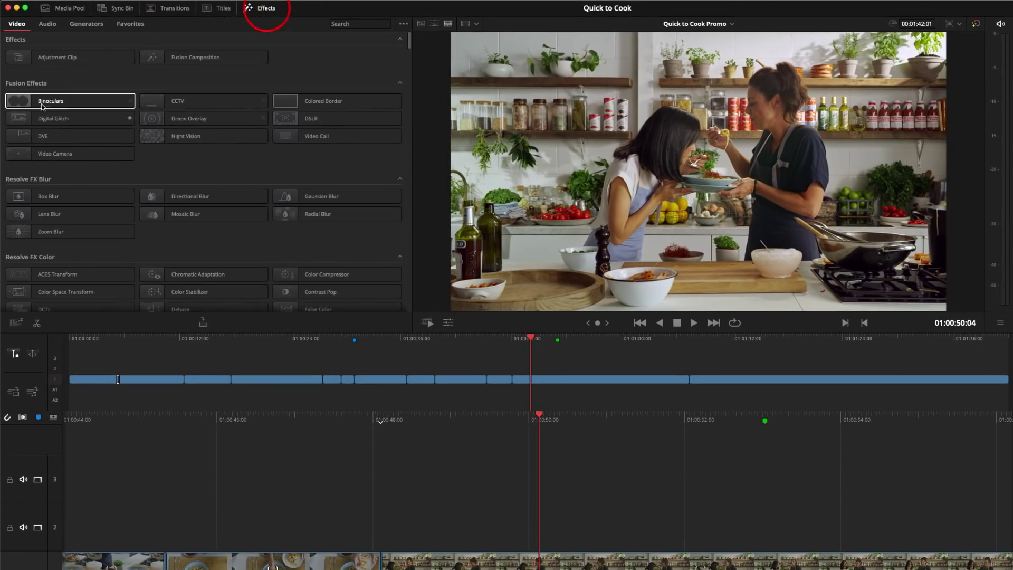
pyautogui.moveTo(409, 44)
pyautogui.mouseDown()
pyautogui.moveTo(408, 103)
pyautogui.moveTo(408, 45)
pyautogui.mouseUp()
# - Preview the Push transition and add it at the start of MASTER_06.mov, near 01:00:48:00
pyautogui.click(185, 10)
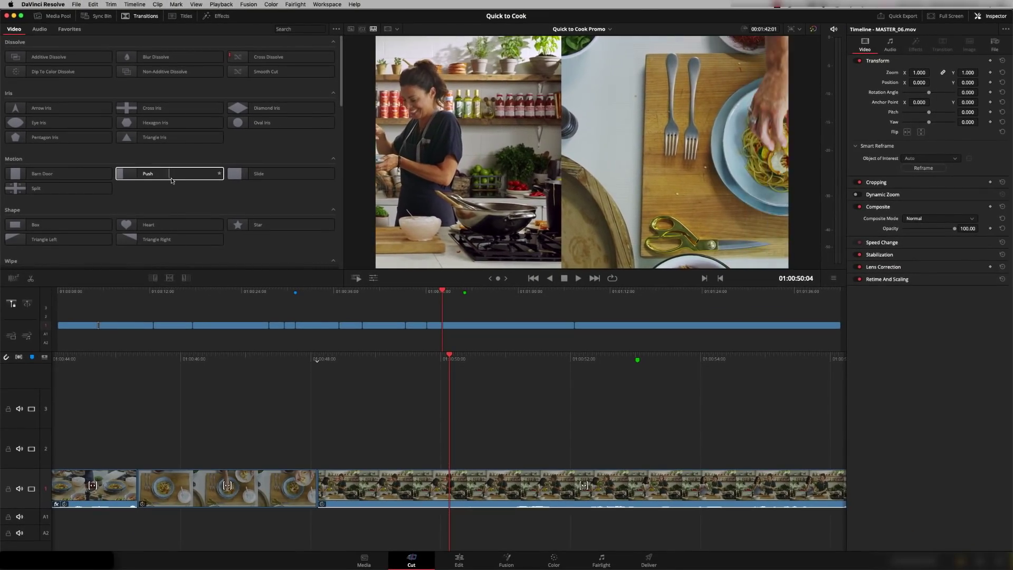
pyautogui.click(151, 175)
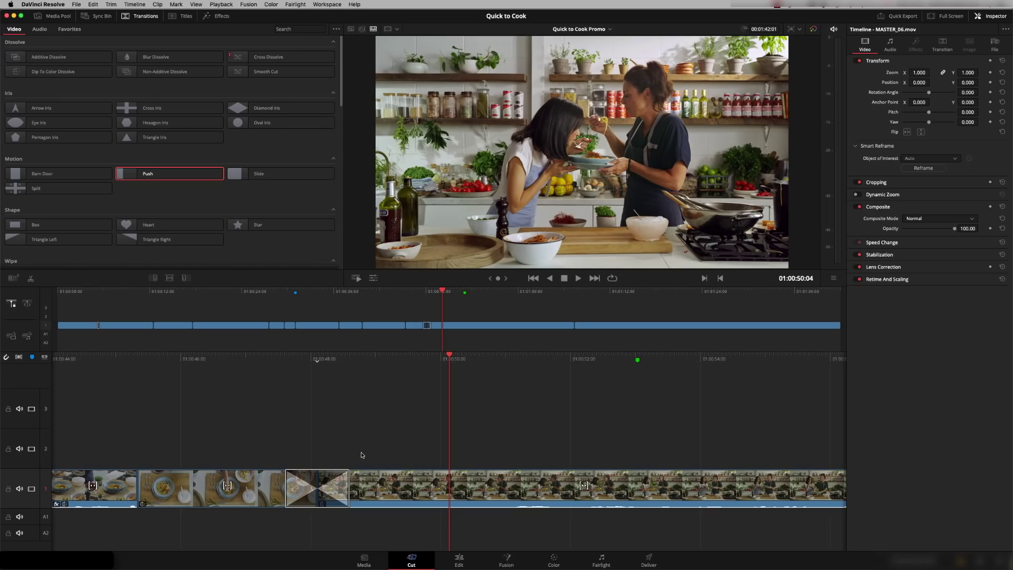
# - Switch to the Edit page, mute the monitoring audio, and review cooking show insert.mov in the source viewer
pyautogui.hotkey('shift', '4')
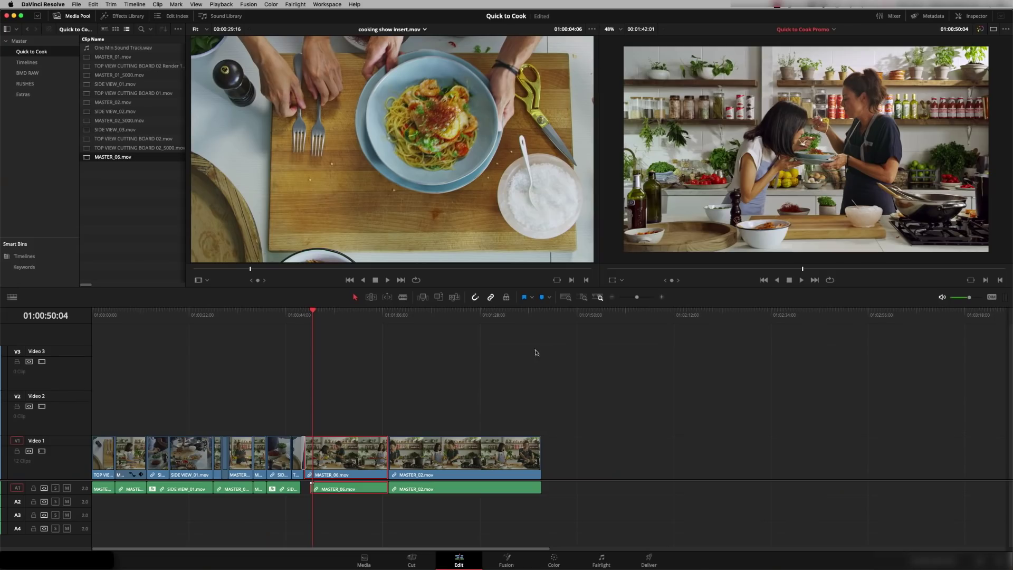
pyautogui.moveTo(395, 143)
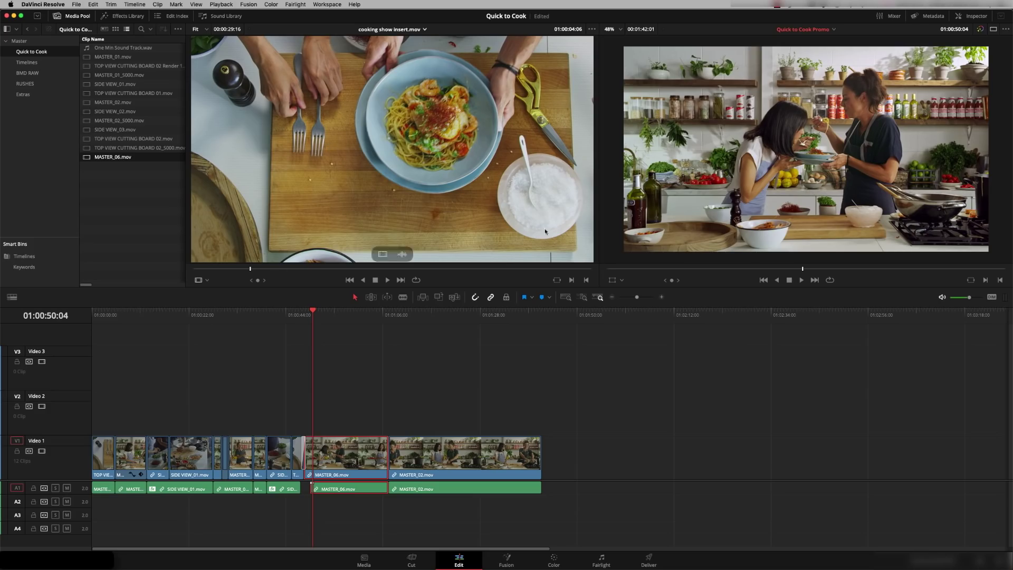
pyautogui.click(940, 299)
pyautogui.moveTo(243, 270); pyautogui.dragTo(186, 278)
pyautogui.press('space')
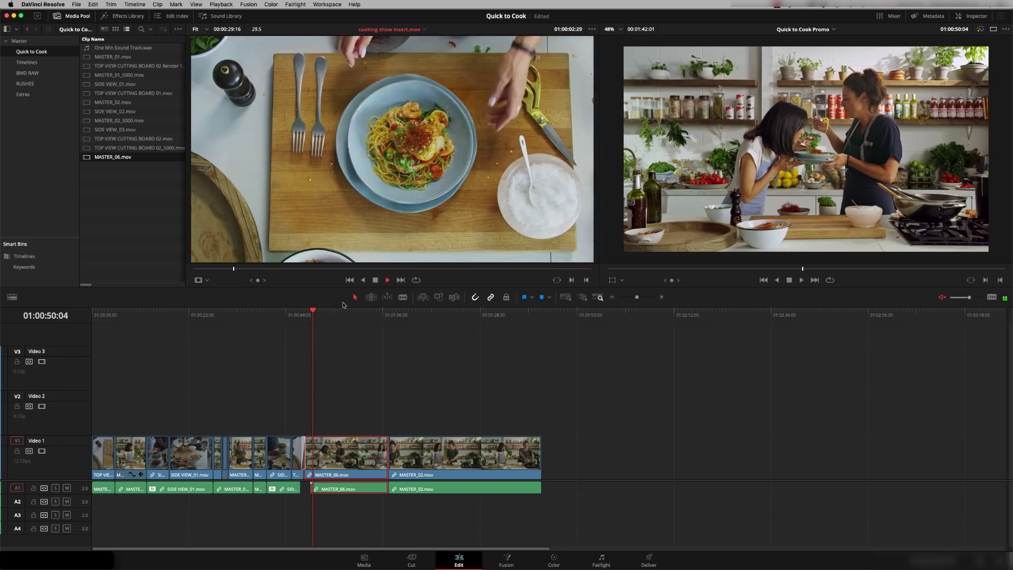
pyautogui.moveTo(248, 269)
pyautogui.mouseDown()
pyautogui.moveTo(563, 270)
pyautogui.moveTo(235, 281)
pyautogui.mouseUp()
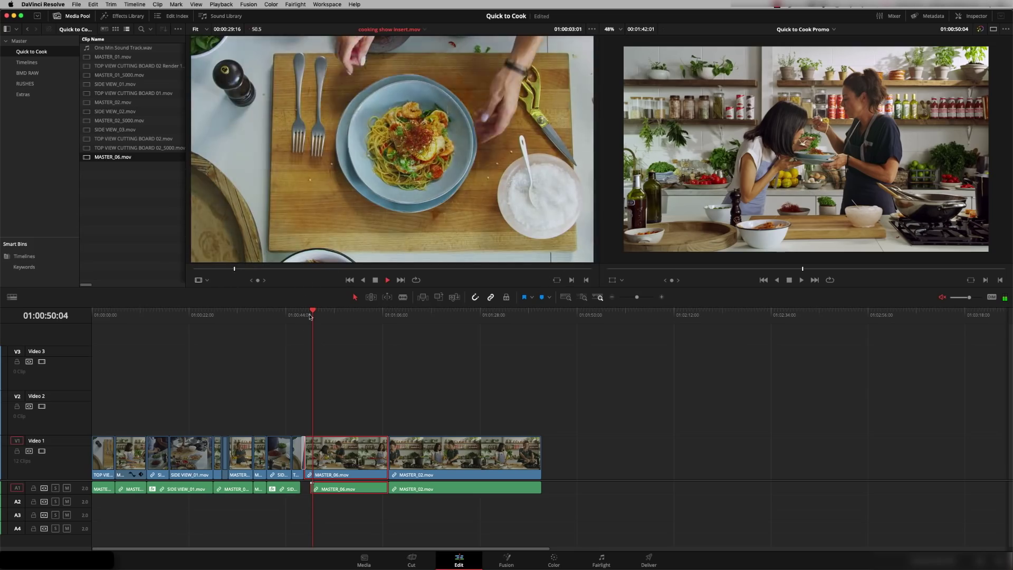
pyautogui.click(375, 280)
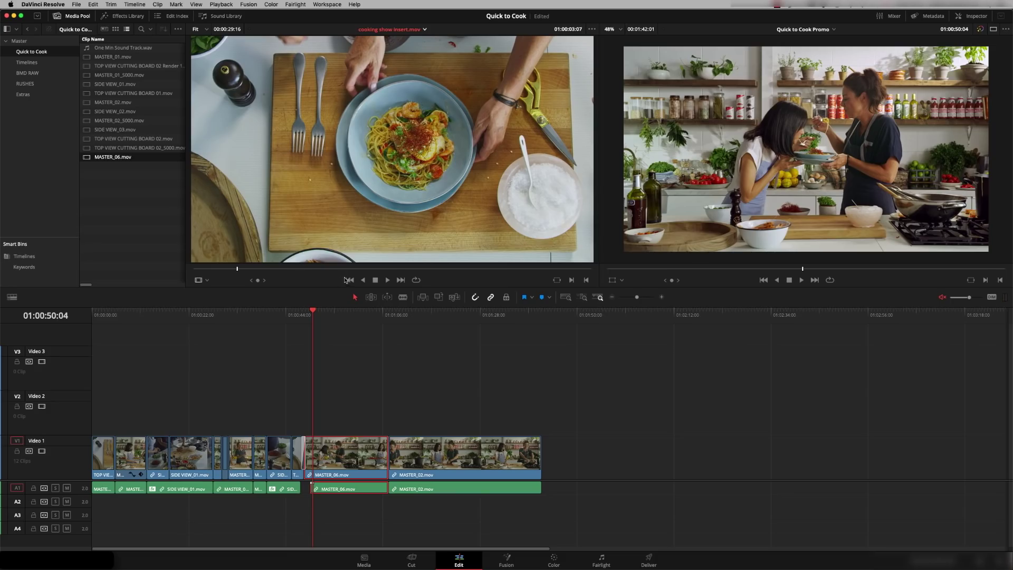
# - Examine the import options for cooking show insert.mov on the Media page, including Scene Cut Detection, and return to the Edit page
pyautogui.click(364, 561)
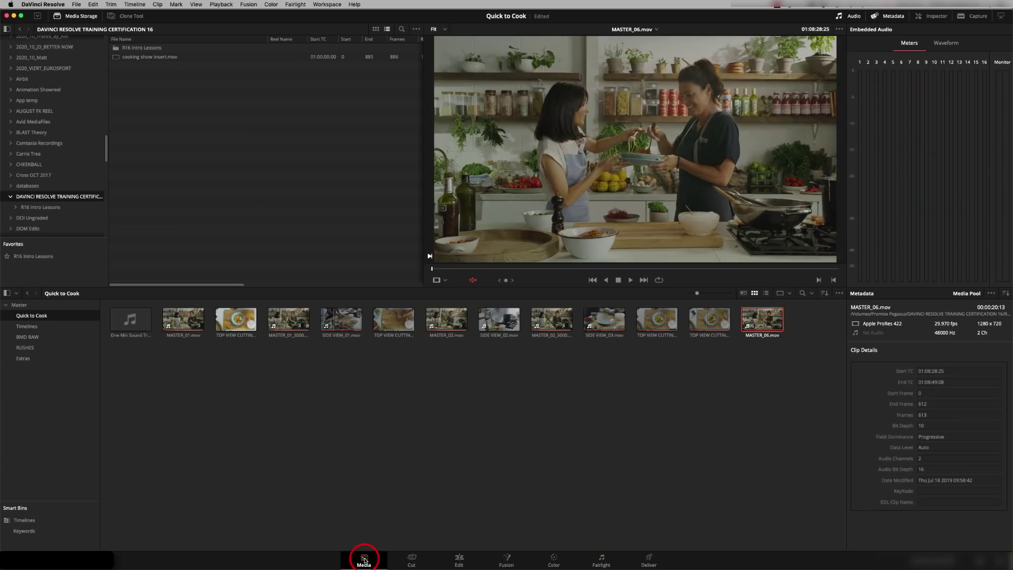
pyautogui.rightClick(146, 60)
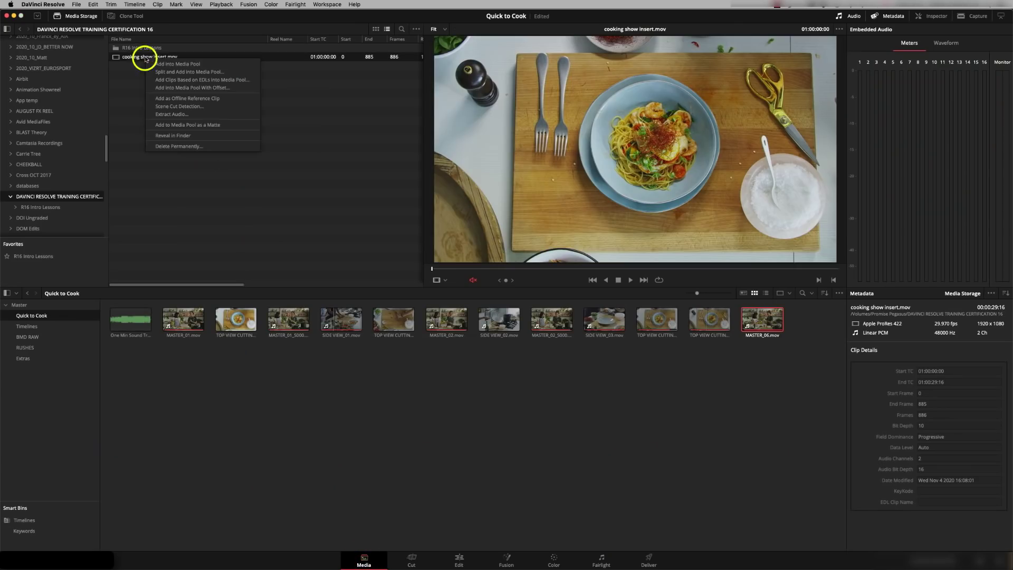
pyautogui.click(419, 441)
pyautogui.click(459, 561)
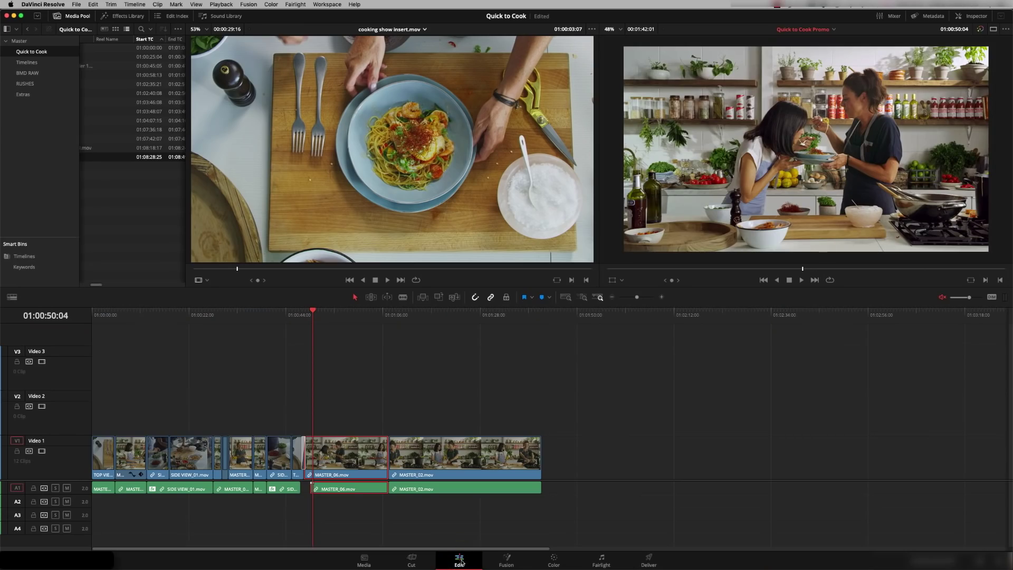
# - Insert cooking show insert.mov at the start of the timeline and scrub through it to 01:00:11:28
pyautogui.moveTo(320, 316); pyautogui.dragTo(54, 329)
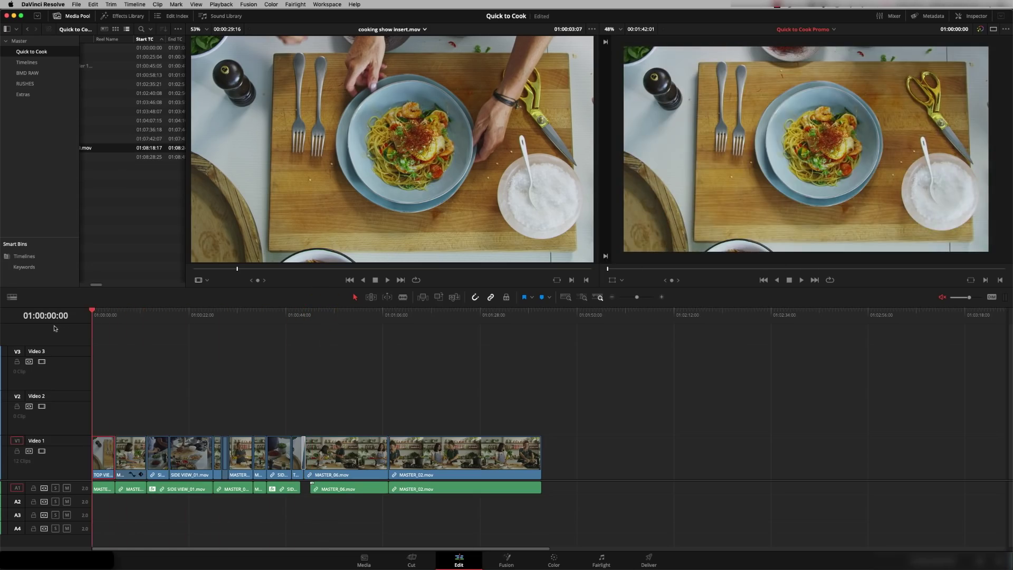
pyautogui.moveTo(341, 131); pyautogui.dragTo(983, 92)
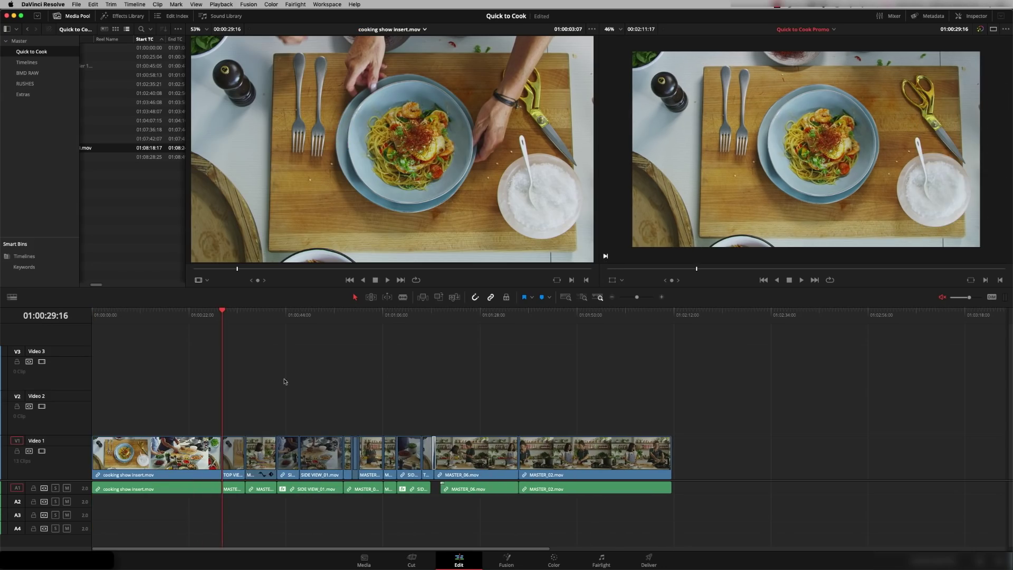
pyautogui.moveTo(179, 314); pyautogui.dragTo(146, 363)
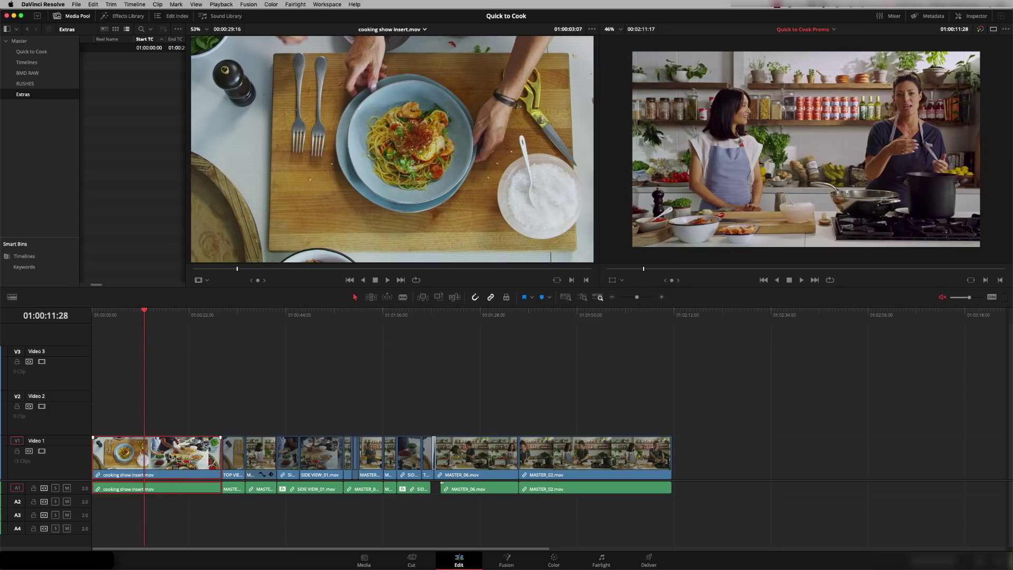
# - Mark In and Out around cooking show insert.mov on the timeline, run Detect Scene Cuts on that range, and scrub across the cuts
pyautogui.click(136, 5)
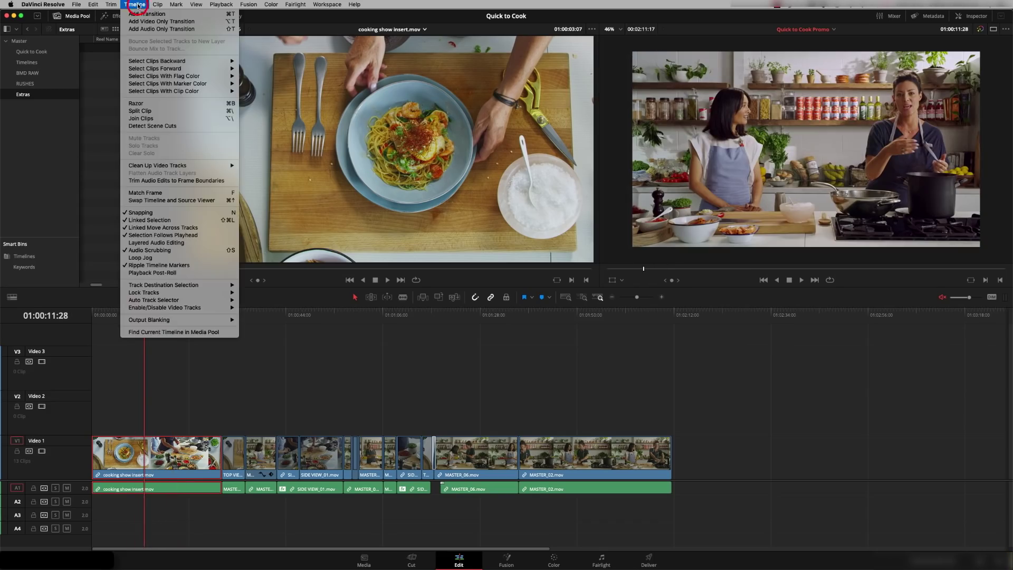
pyautogui.click(170, 126)
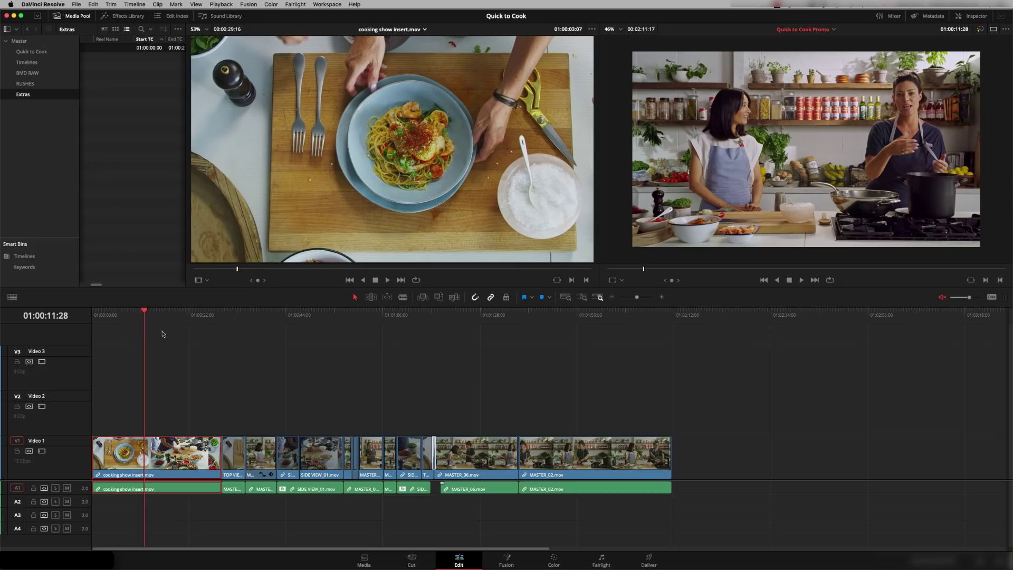
pyautogui.press('x')
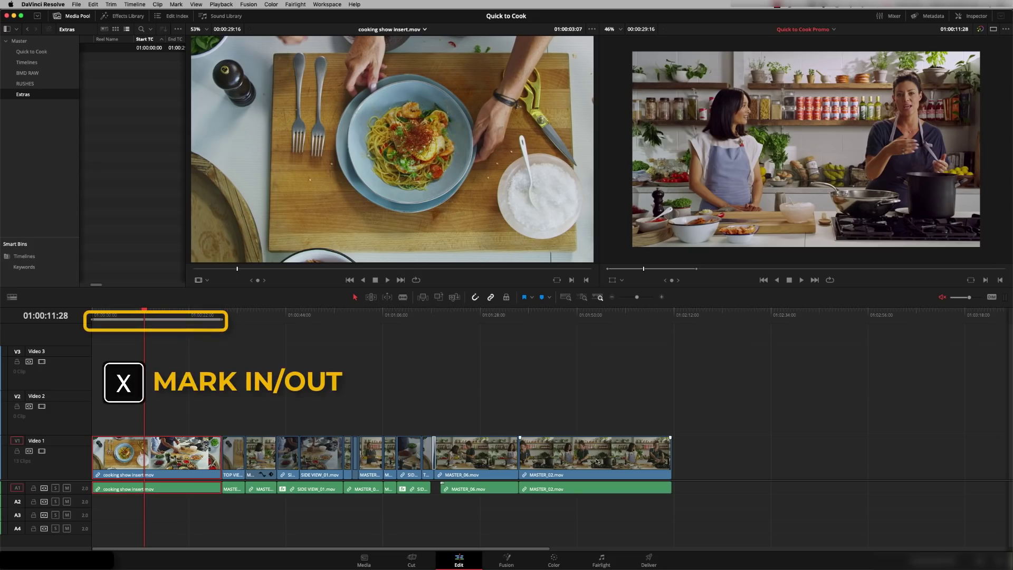
pyautogui.click(135, 4)
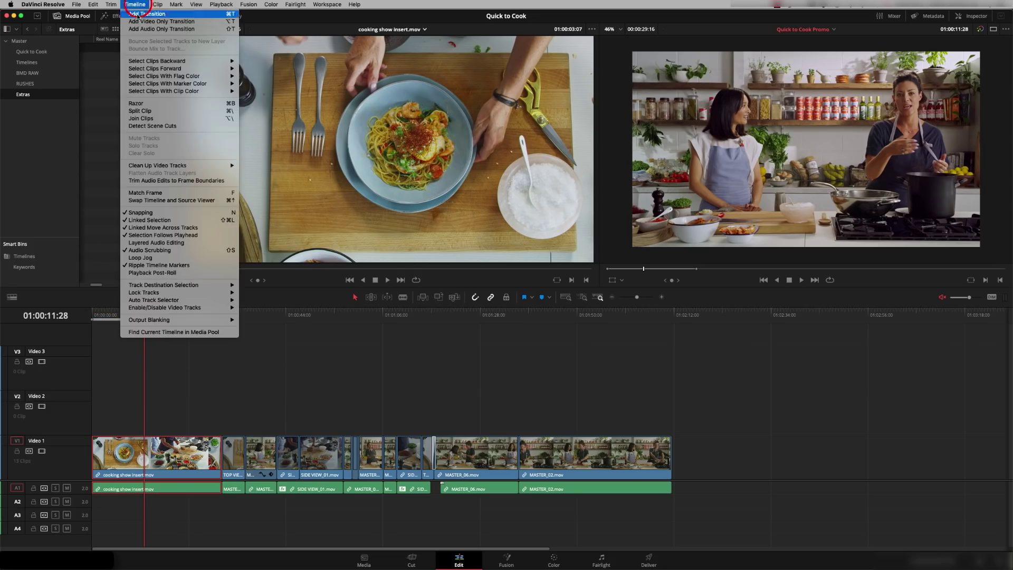
pyautogui.click(167, 125)
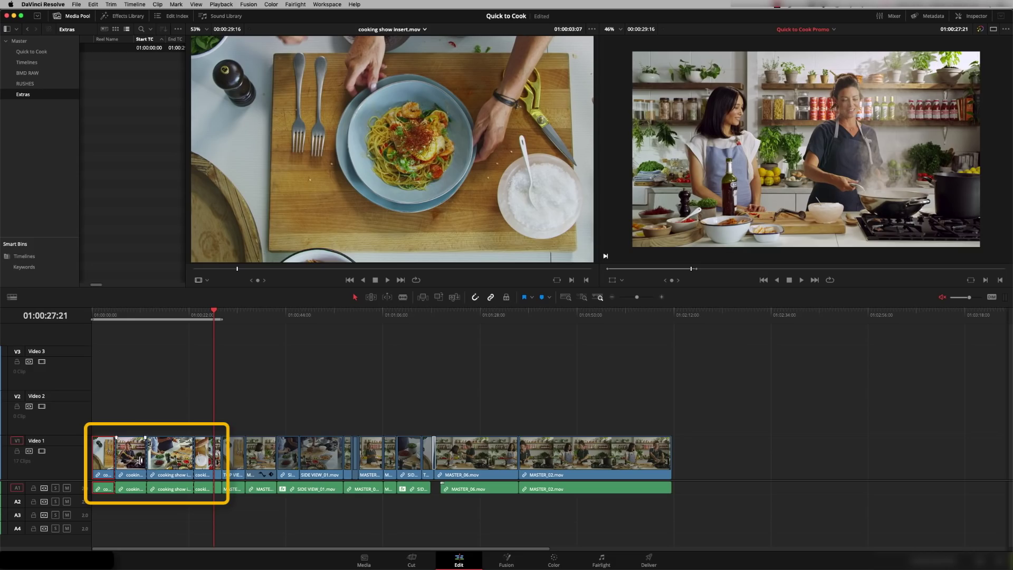
pyautogui.moveTo(148, 318); pyautogui.dragTo(128, 316)
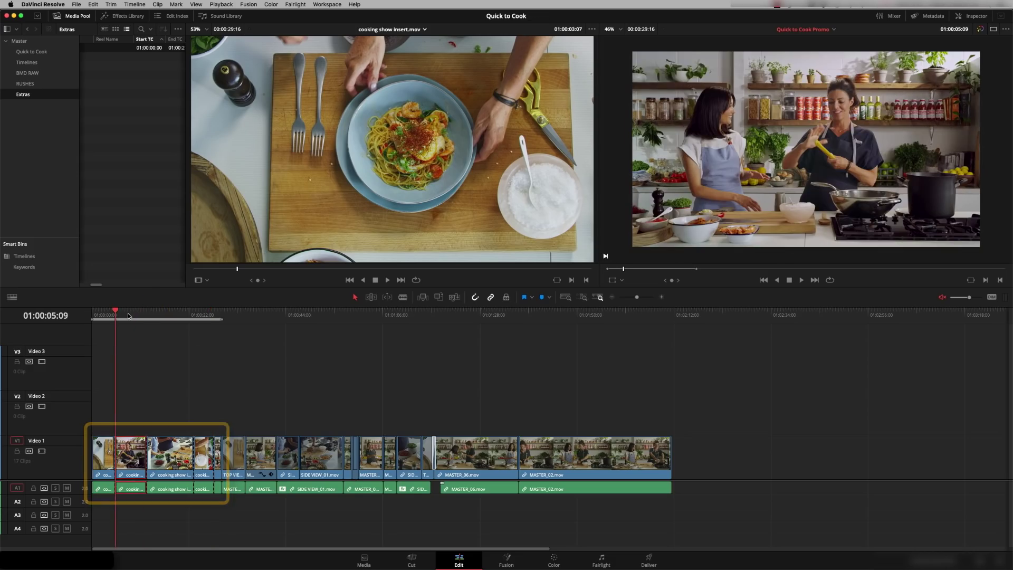
# - Step through the detected scene cuts of cooking show insert.mov on the timeline up to 01:00:23:05
pyautogui.press('Down')
pyautogui.press('Left')
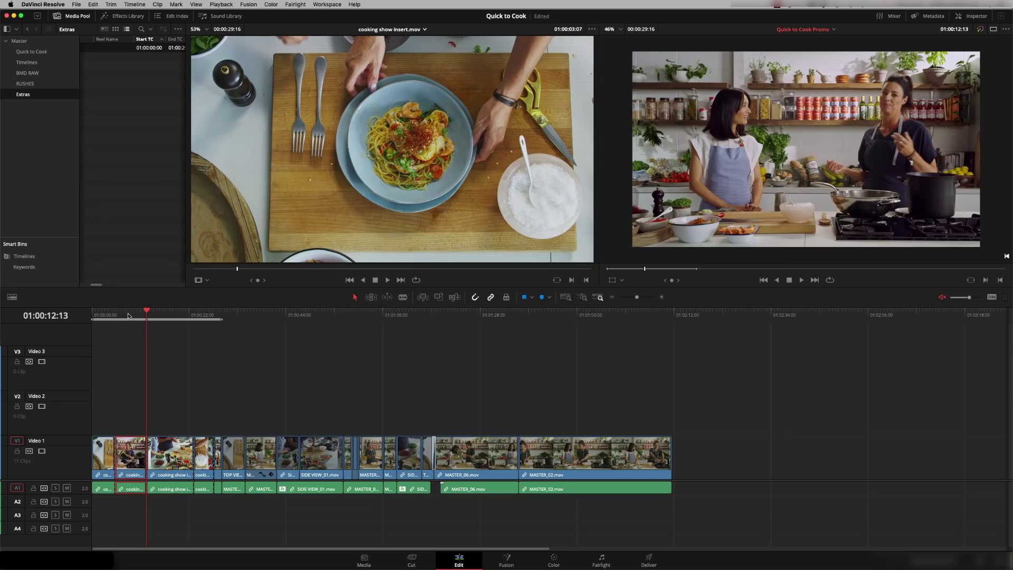
pyautogui.press('Down')
pyautogui.press('Down')
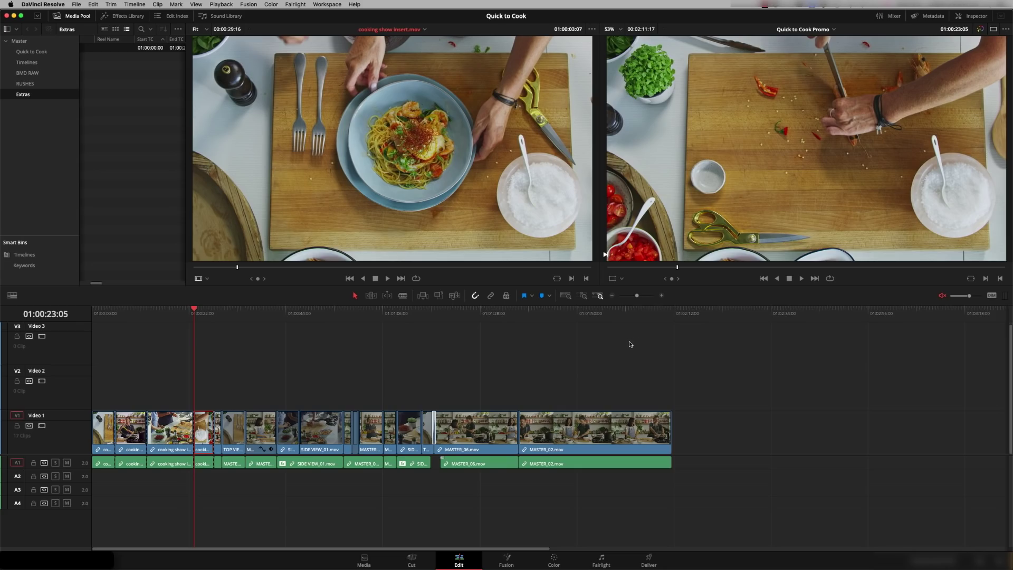
# - Load SIDE VIEW_01.mov from the RUSHES bin and place its video on Video 2 above MASTER_02.mov, starting at about 01:01:50
pyautogui.moveTo(542, 310)
pyautogui.mouseDown()
pyautogui.moveTo(606, 311)
pyautogui.moveTo(545, 317)
pyautogui.moveTo(558, 321)
pyautogui.moveTo(551, 327)
pyautogui.mouseUp()
pyautogui.moveTo(96, 284); pyautogui.dragTo(86, 283)
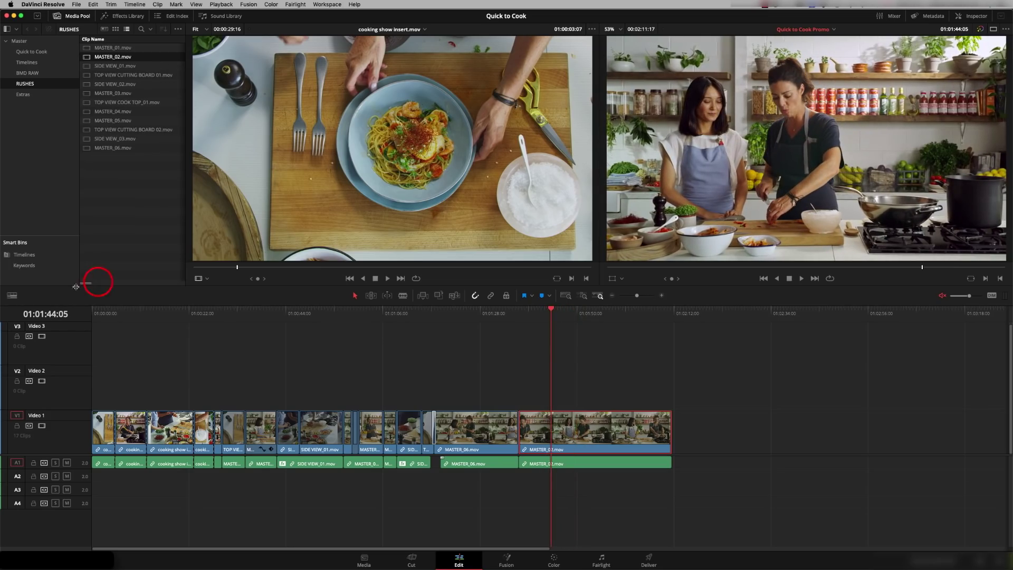
pyautogui.doubleClick(87, 66)
pyautogui.moveTo(299, 268); pyautogui.dragTo(283, 276)
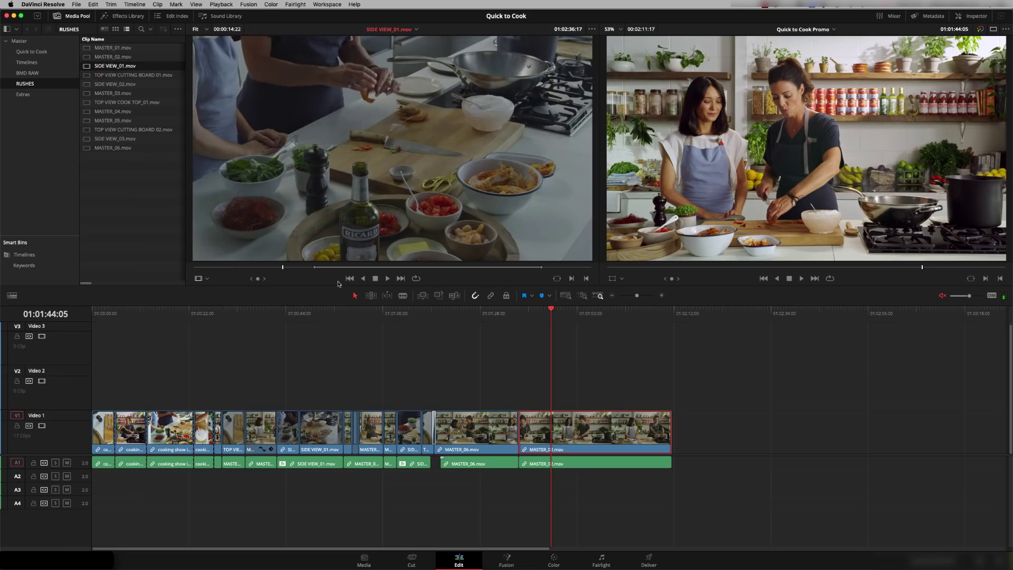
pyautogui.moveTo(435, 245)
pyautogui.moveTo(385, 256); pyautogui.dragTo(645, 416)
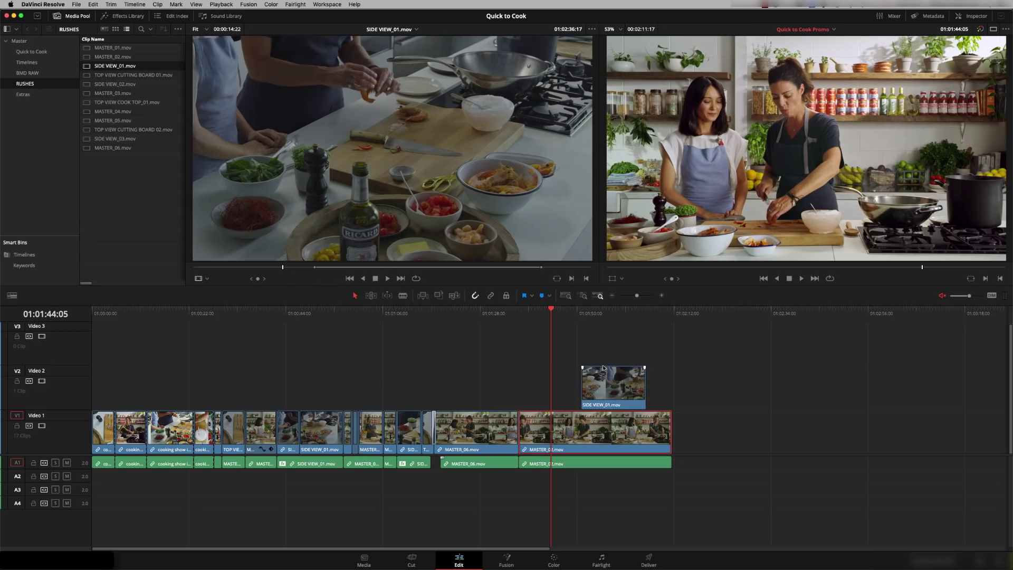
# - Load TOP VIEW CUTTING BOARD 01.mov and place its video on Video 3, overlapping the end of SIDE VIEW_01.mov
pyautogui.doubleClick(89, 76)
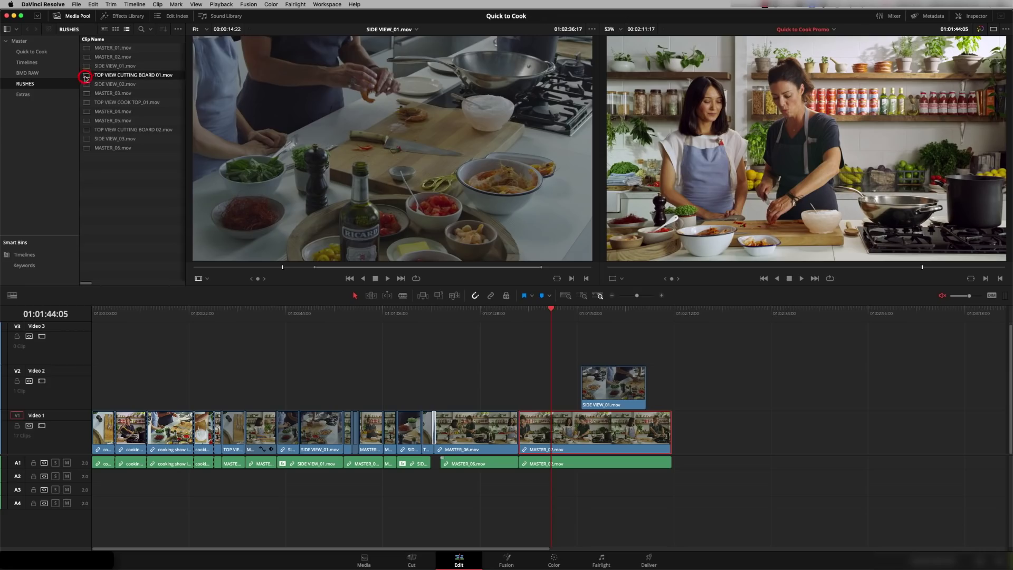
pyautogui.moveTo(350, 269); pyautogui.dragTo(430, 268)
pyautogui.moveTo(391, 158); pyautogui.dragTo(644, 346)
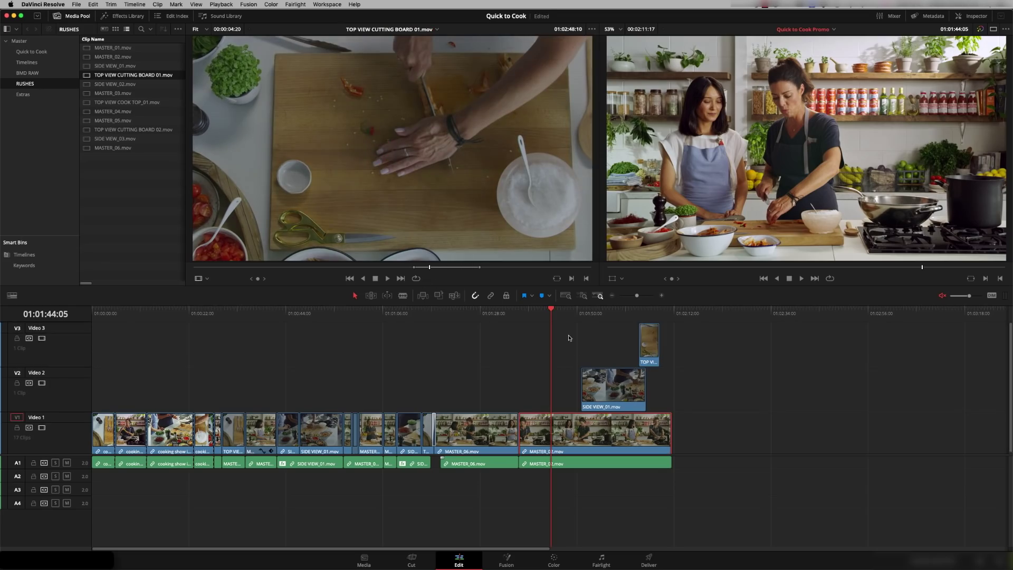
# - Select MASTER_02.mov and the two clips stacked above it and auto-align them based on timecode
pyautogui.moveTo(568, 336); pyautogui.dragTo(662, 423)
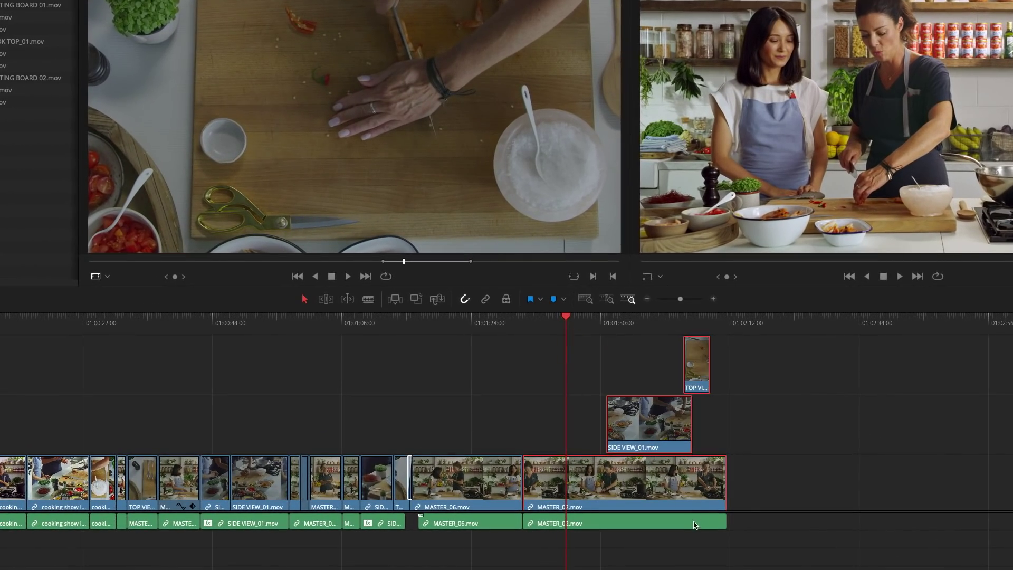
pyautogui.rightClick(660, 483)
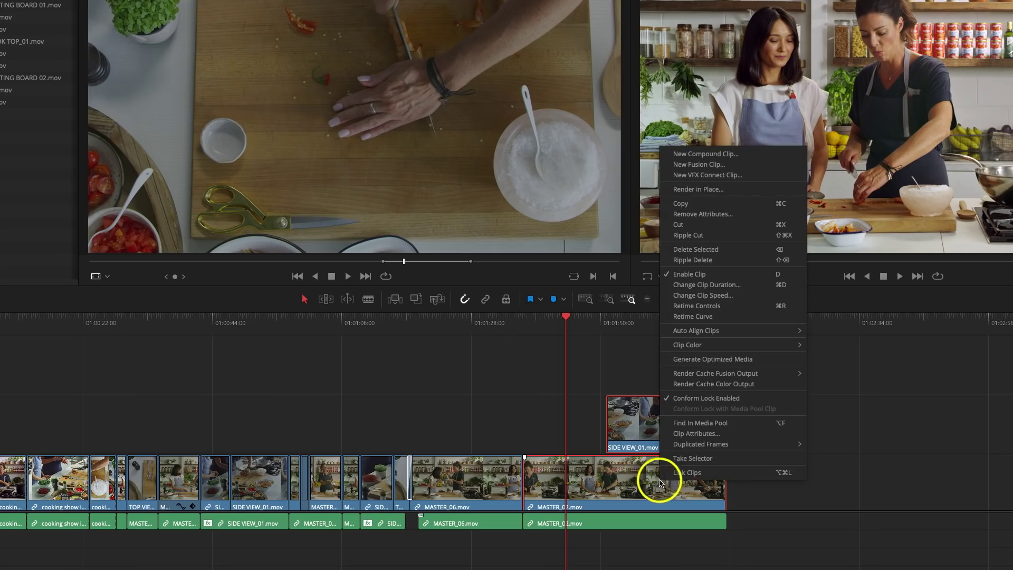
pyautogui.moveTo(751, 331)
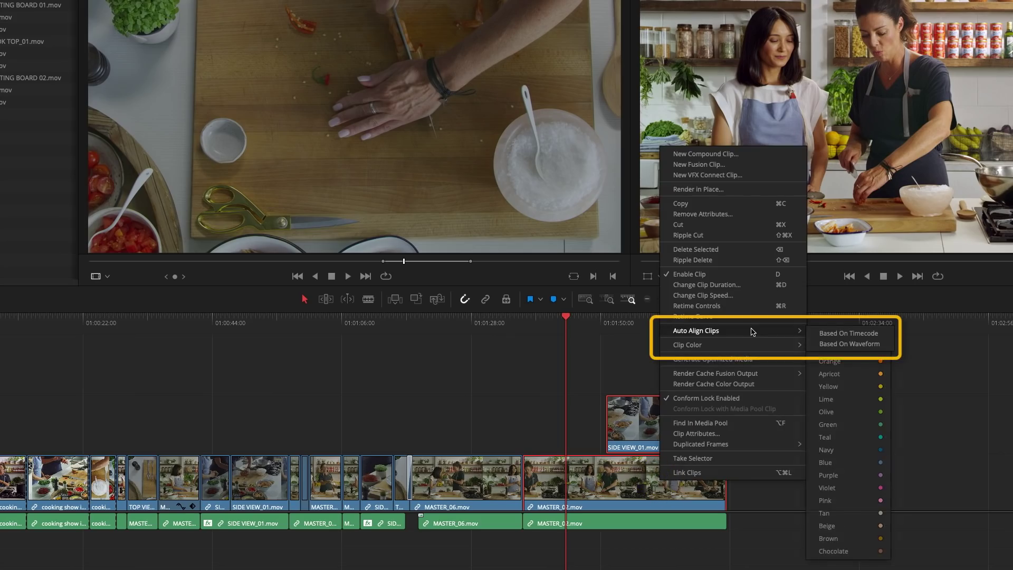
pyautogui.click(866, 334)
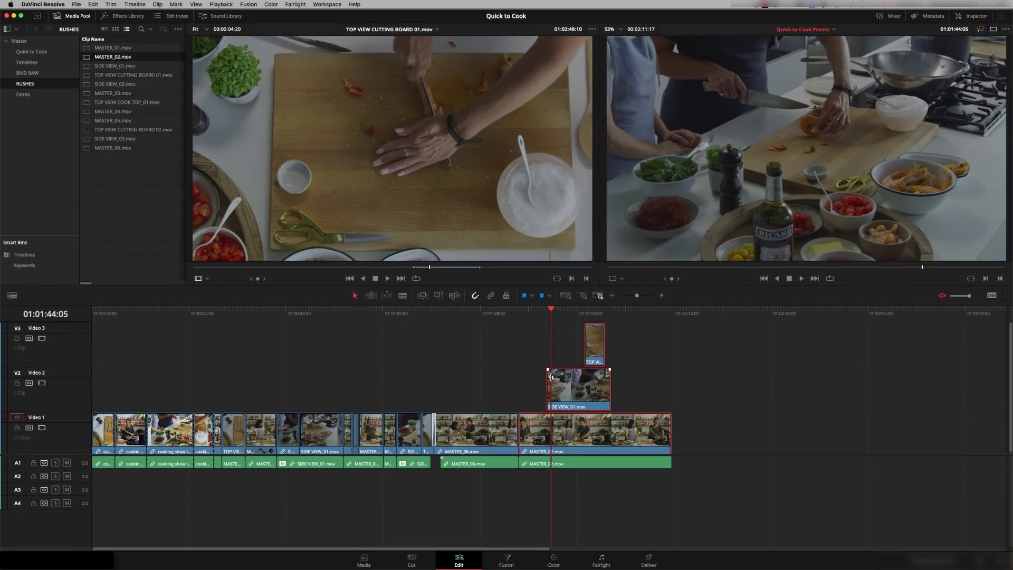
# - Trim SIDE VIEW_01.mov on Video 2 to start at 01:01:49:01 and end at 01:01:56:12
pyautogui.click(645, 350)
pyautogui.moveTo(552, 310); pyautogui.dragTo(572, 315)
pyautogui.moveTo(546, 384); pyautogui.dragTo(573, 384)
pyautogui.click(574, 311)
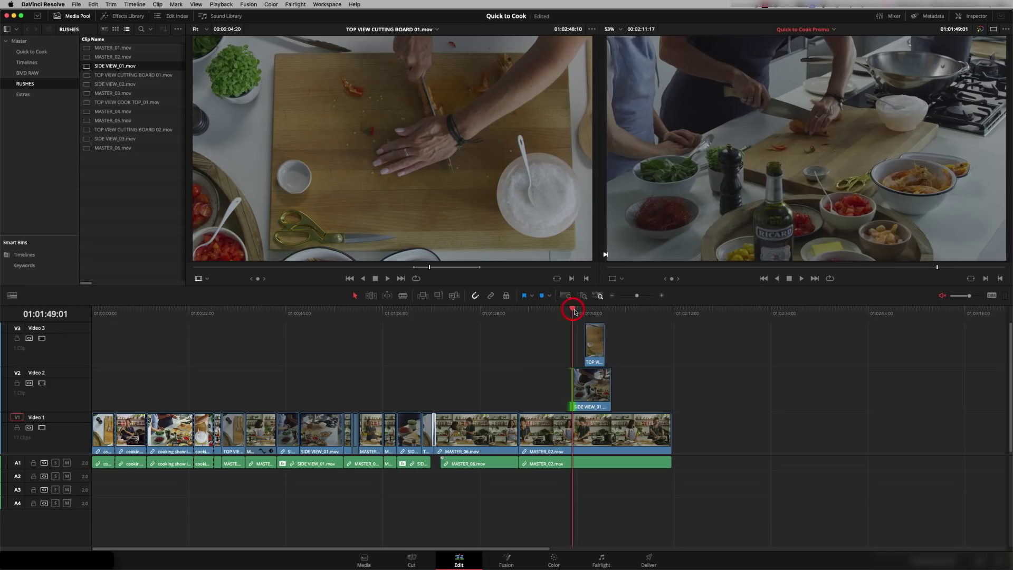
pyautogui.click(574, 311)
pyautogui.moveTo(578, 311); pyautogui.dragTo(602, 311)
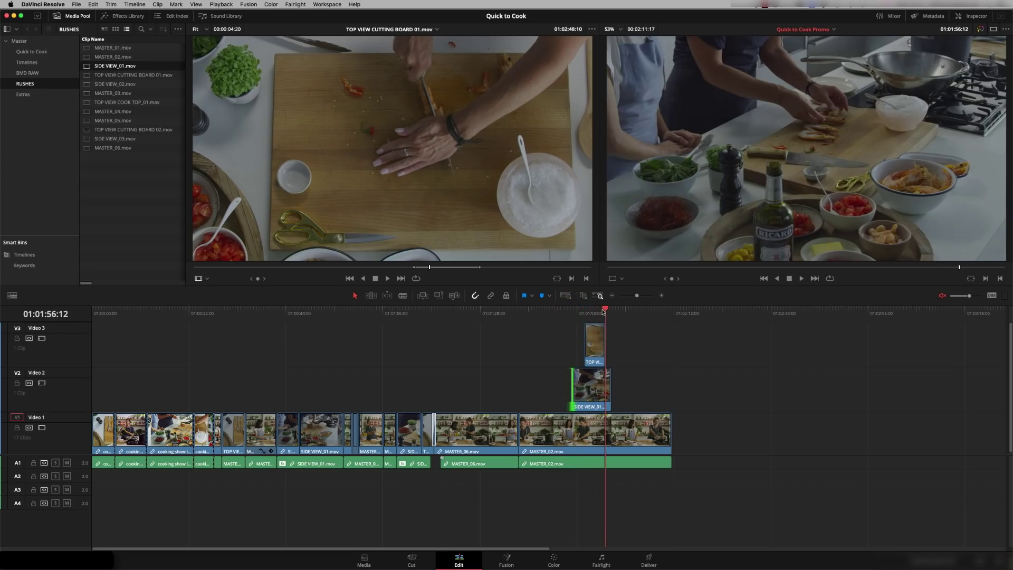
pyautogui.moveTo(612, 384); pyautogui.dragTo(605, 385)
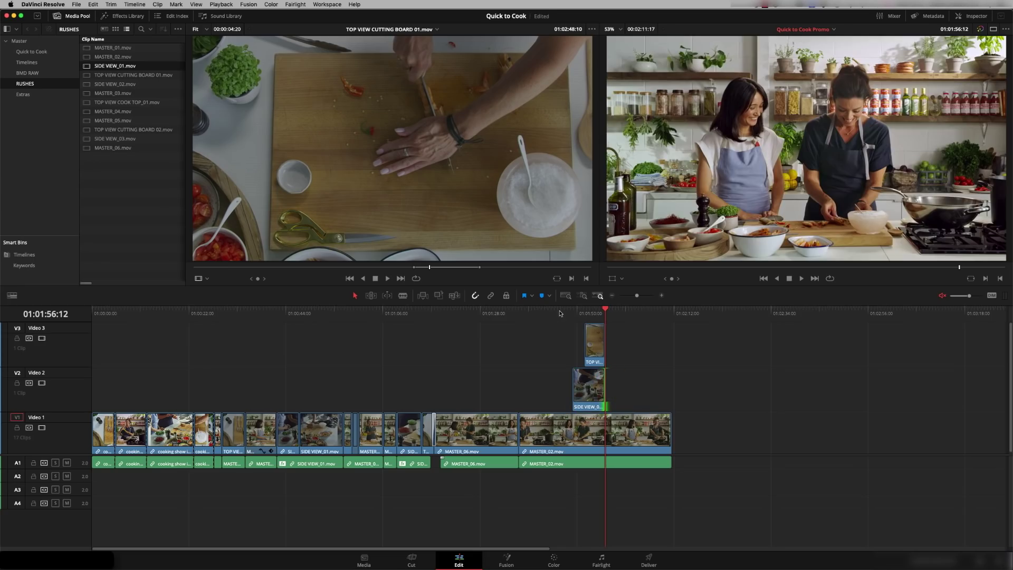
# - Unmute the monitoring audio and play the aligned multi-angle section from before SIDE VIEW_01.mov to 01:01:57:25
pyautogui.click(560, 313)
pyautogui.click(941, 296)
pyautogui.press('space')
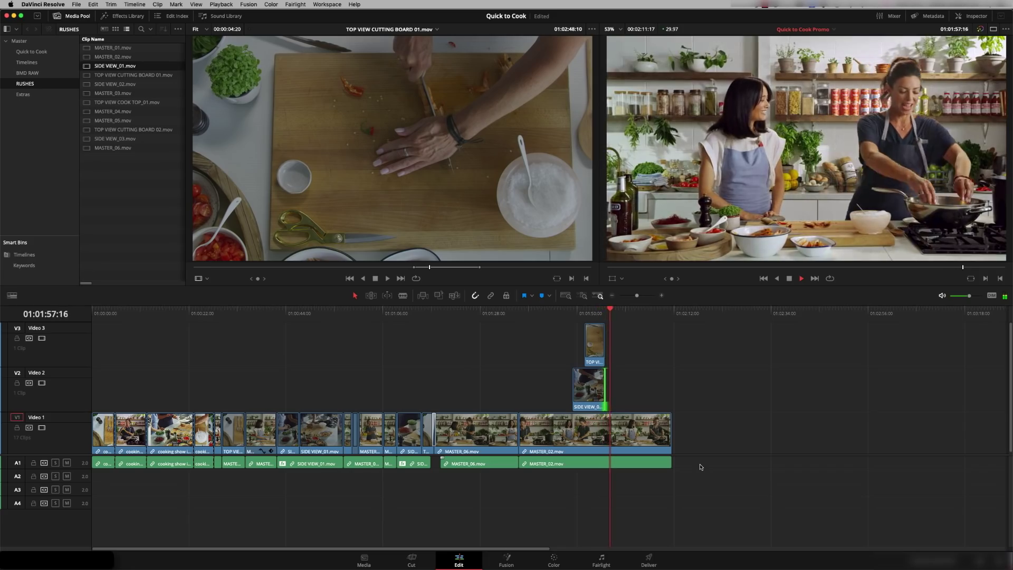
pyautogui.press('space')
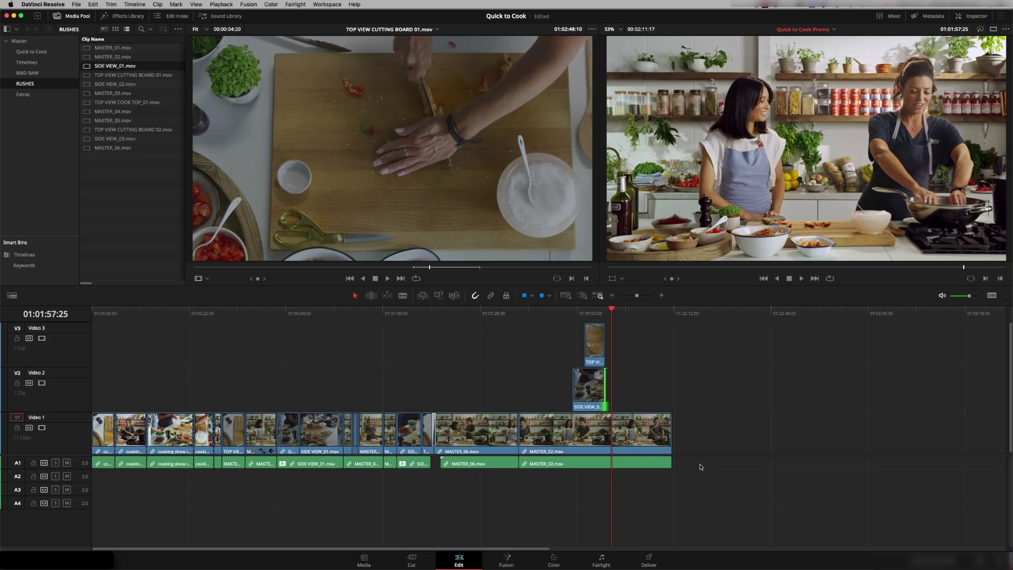
# - Examine the Open FX filters in the Effects Library, from Resolve FX Blur through Key and Light to Revival
pyautogui.click(652, 429)
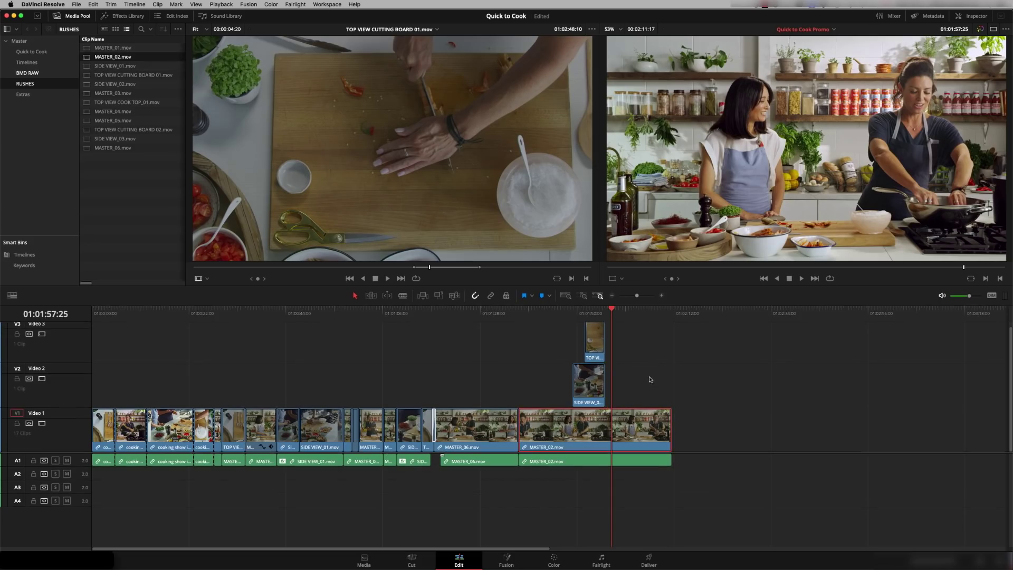
pyautogui.click(121, 16)
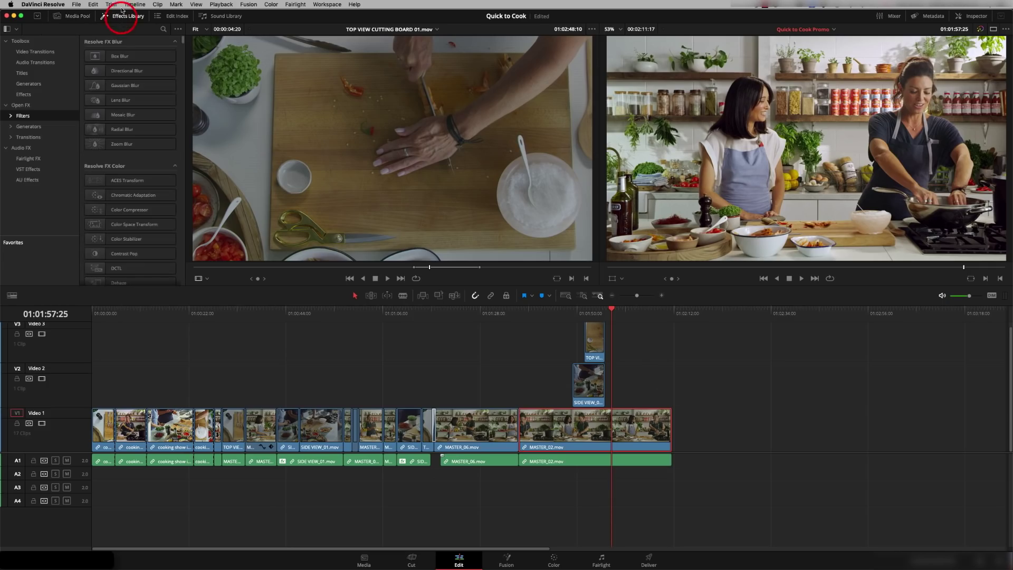
pyautogui.doubleClick(104, 86)
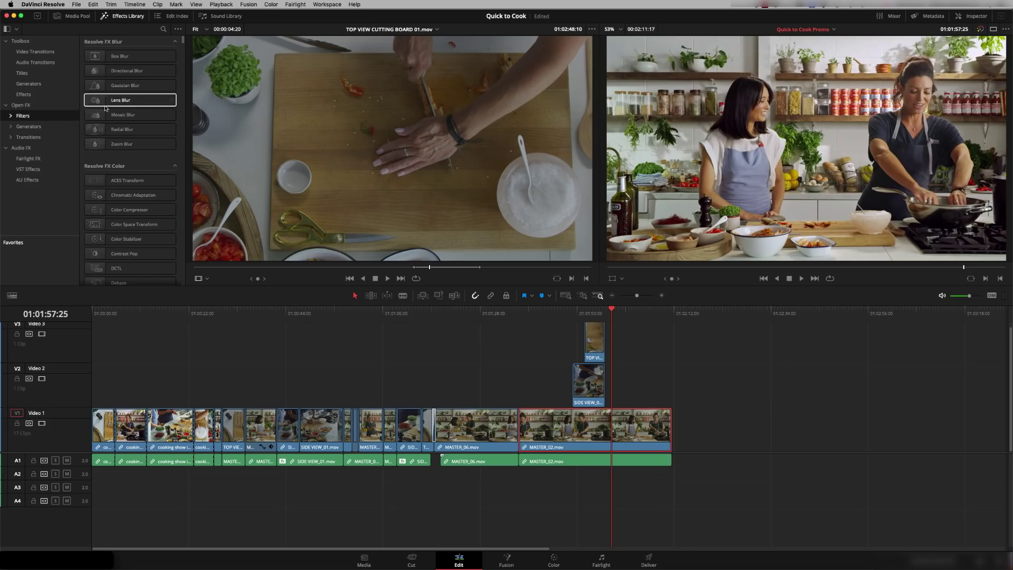
pyautogui.click(24, 94)
pyautogui.click(20, 105)
pyautogui.click(23, 115)
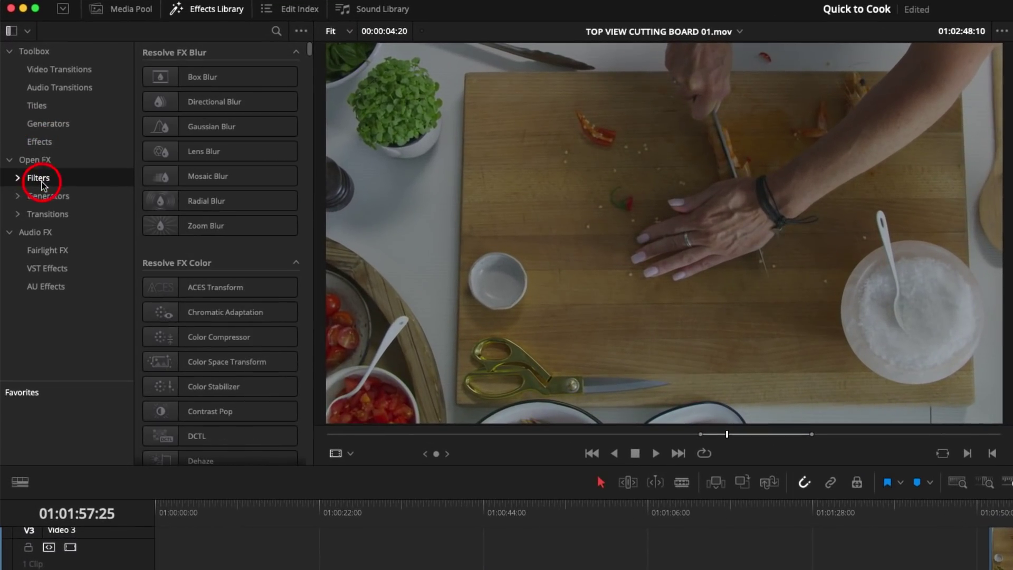
pyautogui.moveTo(309, 50); pyautogui.dragTo(309, 69)
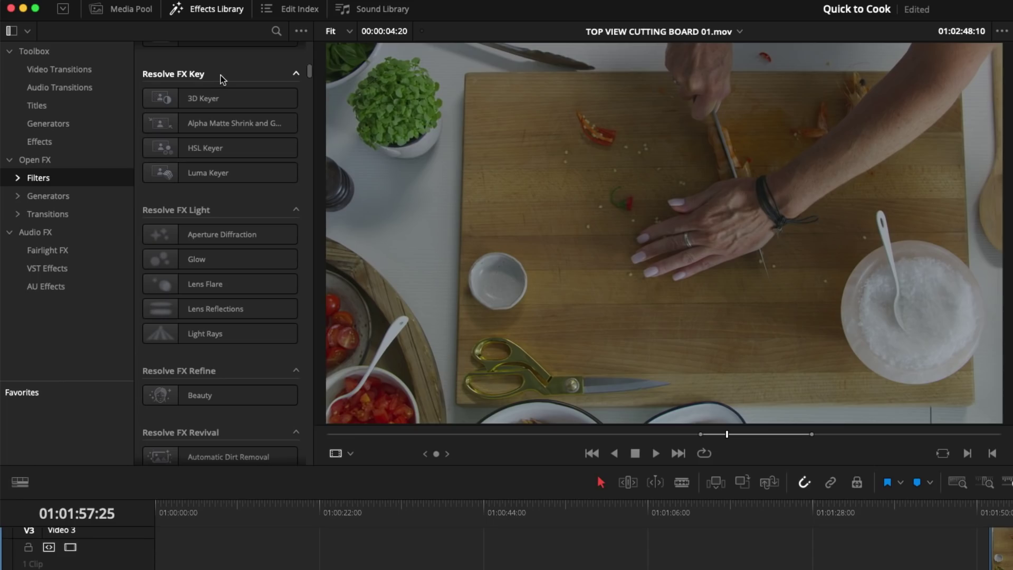
pyautogui.moveTo(310, 72); pyautogui.dragTo(310, 86)
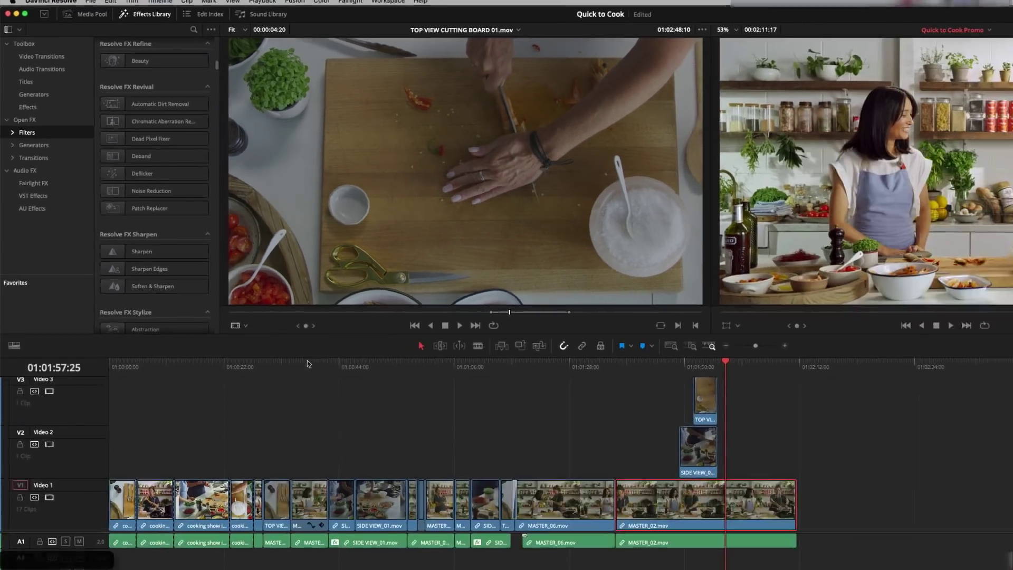
# - Apply Noise Reduction to MASTER_01_S000.mov on Video 1 and set its temporal luma and chroma thresholds to 7.0
pyautogui.click(437, 511)
pyautogui.moveTo(257, 318); pyautogui.dragTo(254, 316)
pyautogui.moveTo(97, 165); pyautogui.dragTo(257, 432)
pyautogui.click(974, 17)
pyautogui.click(916, 45)
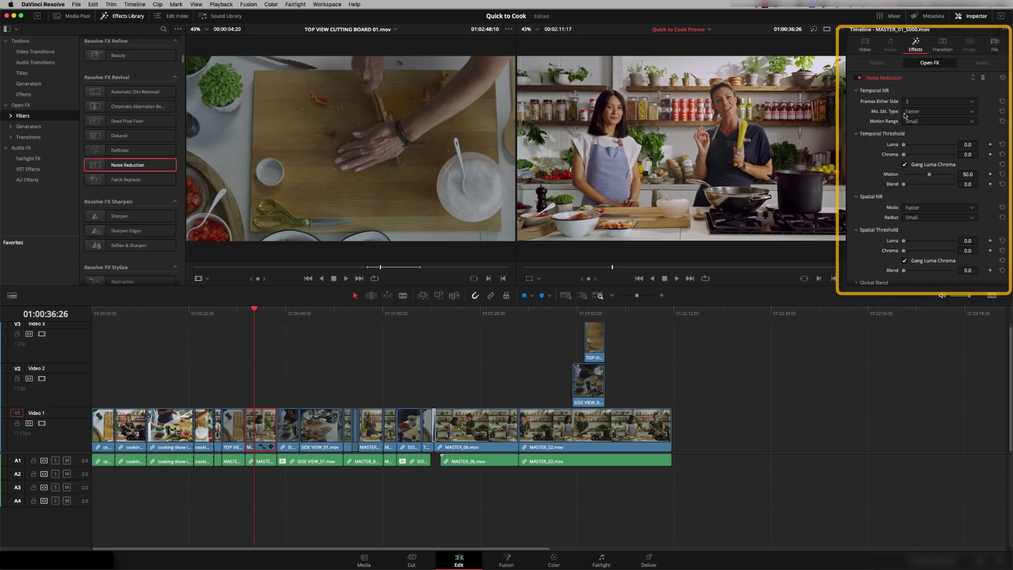
pyautogui.moveTo(903, 144); pyautogui.dragTo(909, 148)
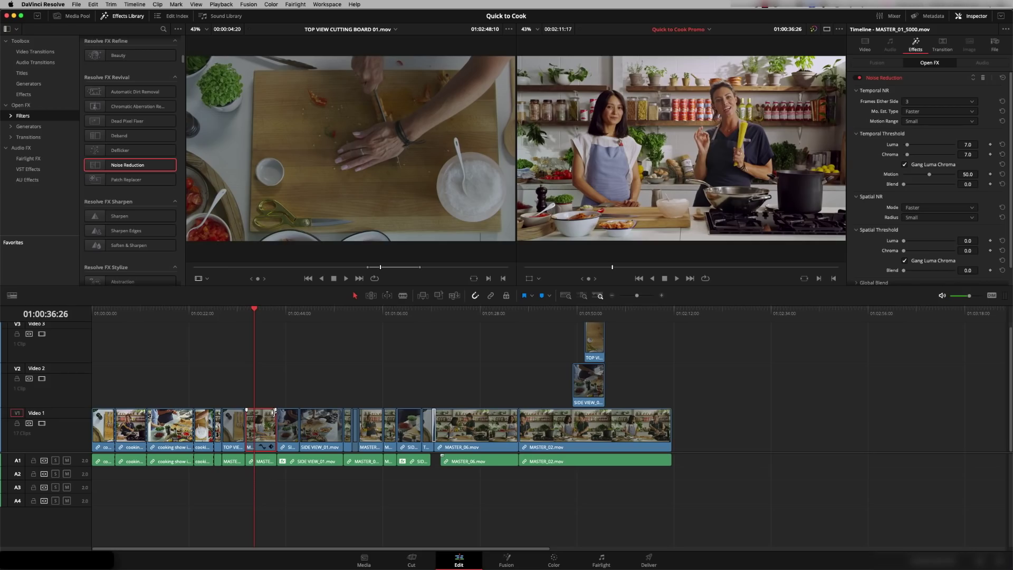
# - Render MASTER_01_S000.mov in place as QuickTime Apple ProRes 422 HQ with video effects included, saving to the DaVinci Resolve folder
pyautogui.press('super+equal')
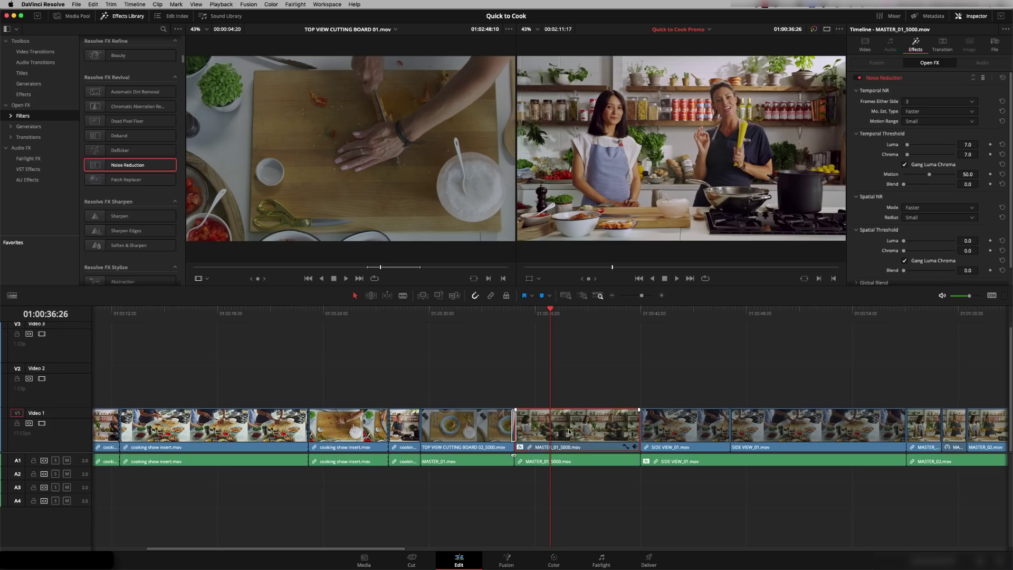
pyautogui.rightClick(568, 433)
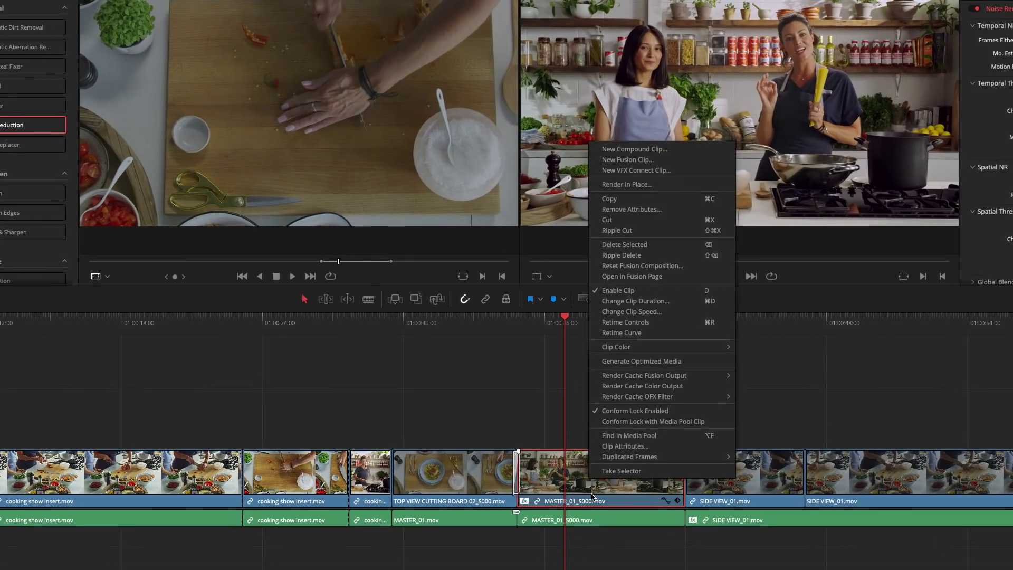
pyautogui.click(653, 185)
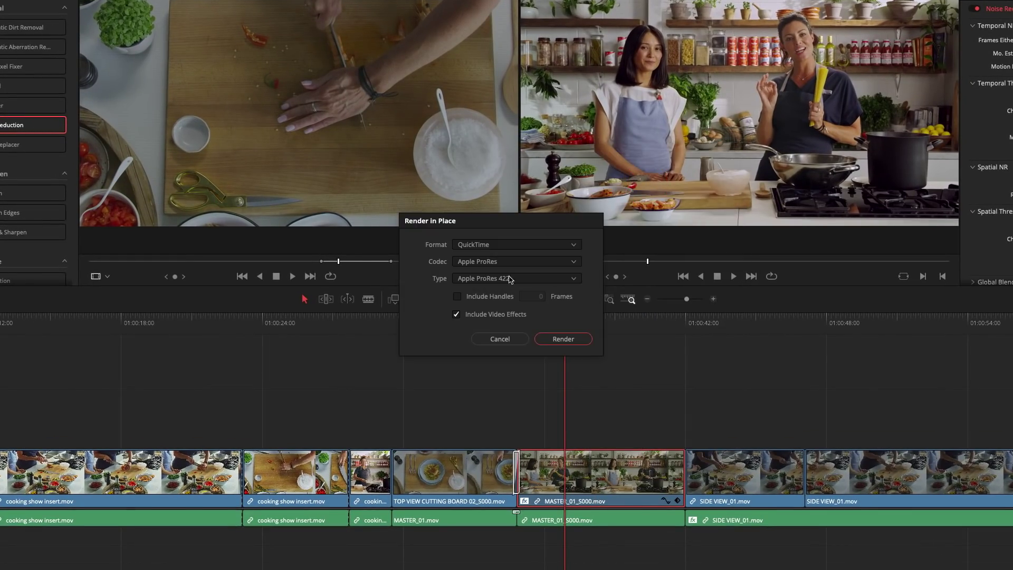
pyautogui.click(573, 278)
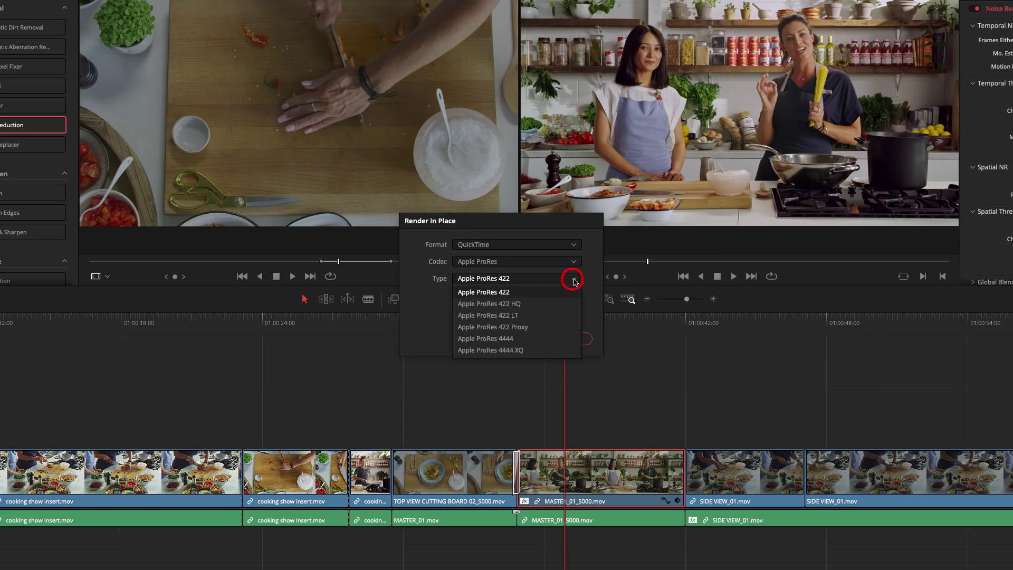
pyautogui.click(537, 303)
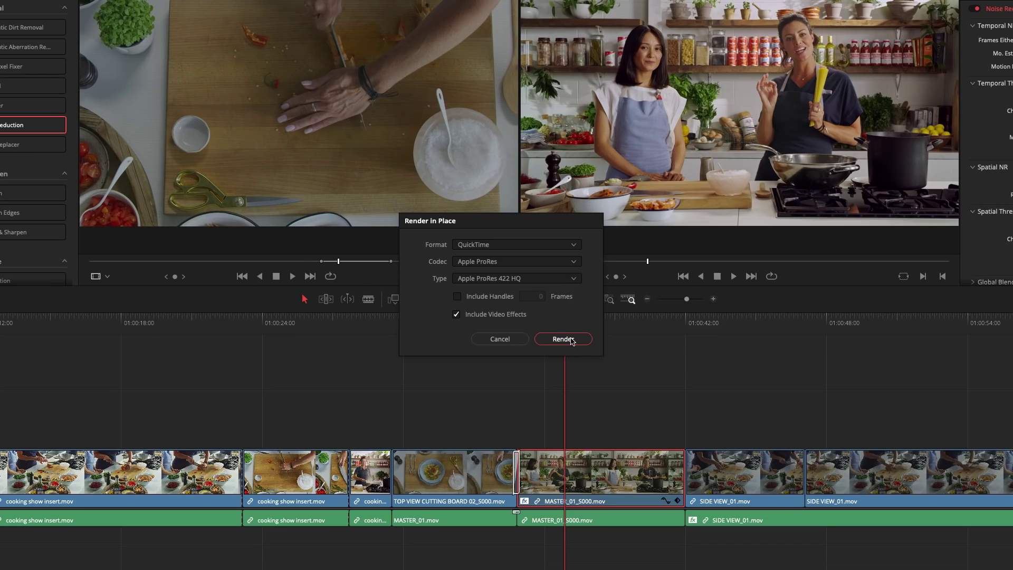
pyautogui.click(563, 339)
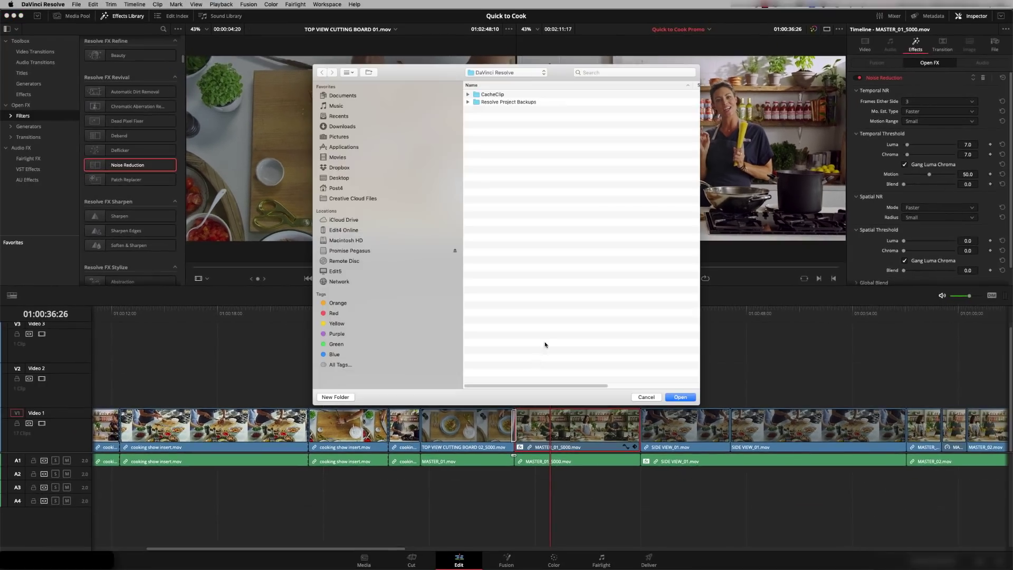
pyautogui.click(680, 397)
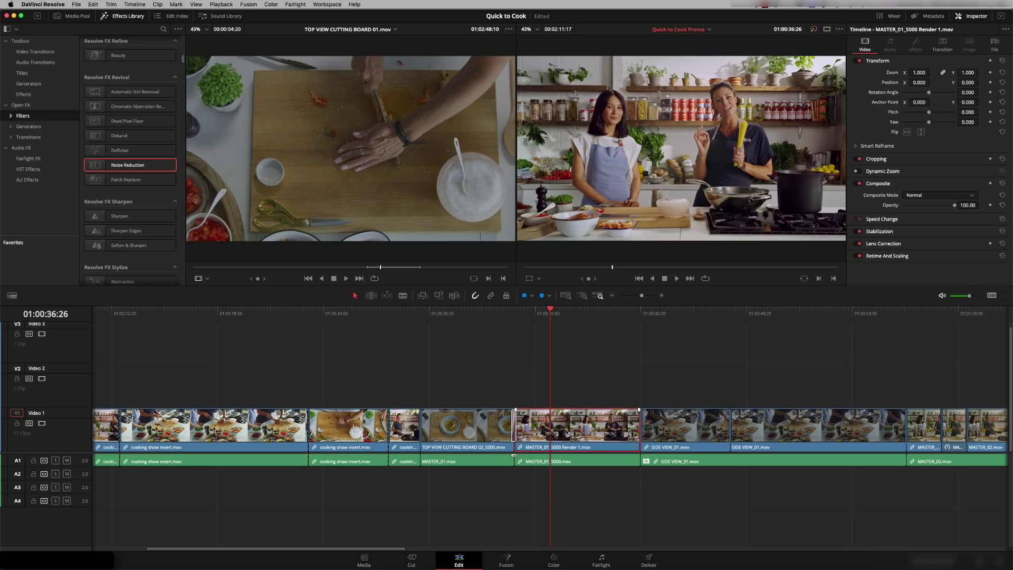
# - Decompose the rendered MASTER_01_S000 clip on the timeline to its original
pyautogui.rightClick(569, 435)
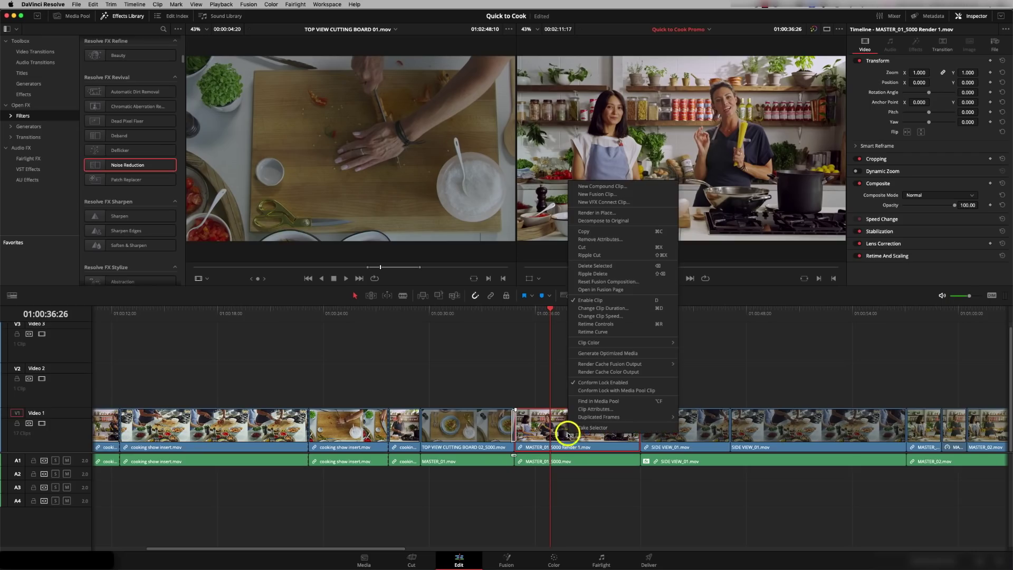
pyautogui.click(625, 223)
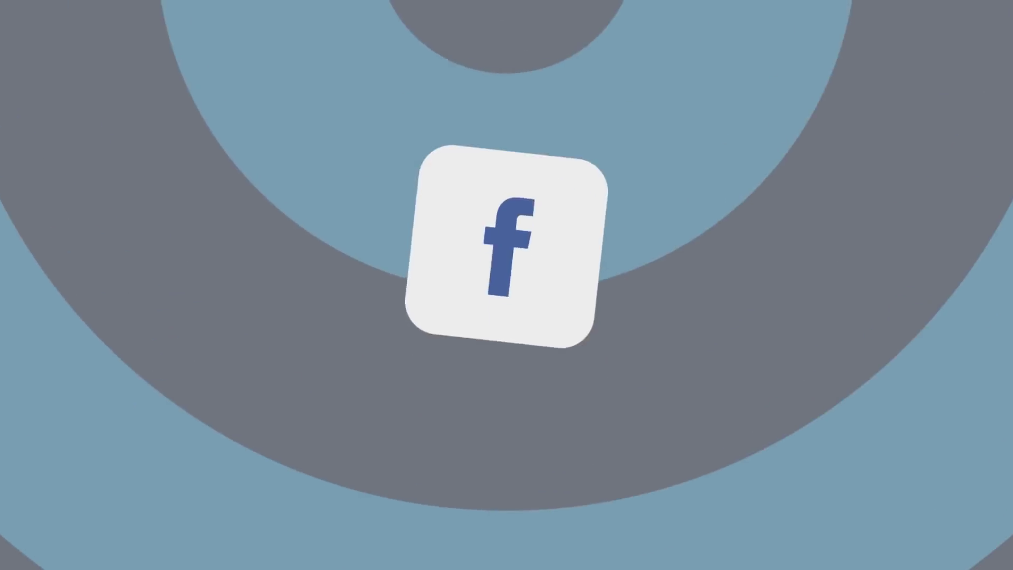